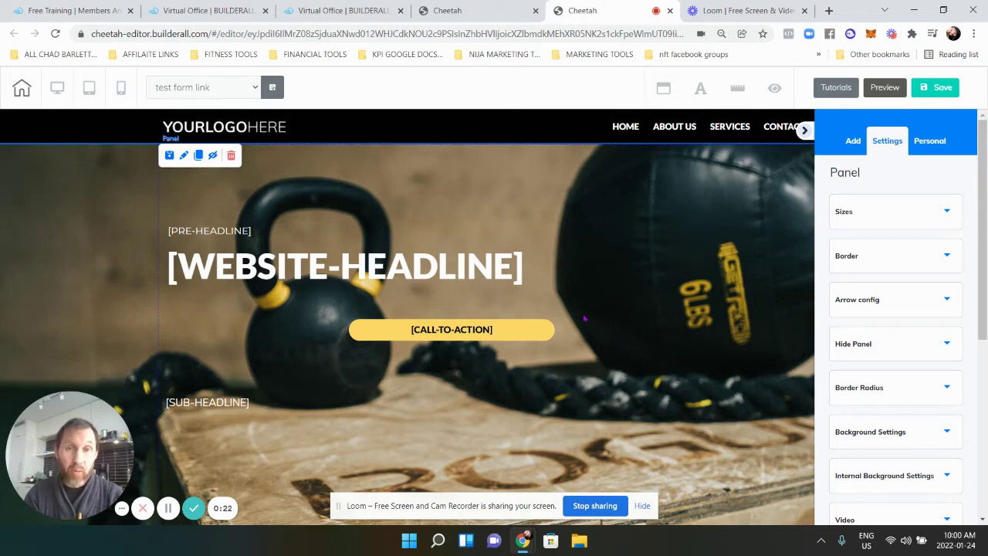
Select the hero section's CALL-TO-ACTION button to show its toolbar and Button settings
left_click(467, 335)
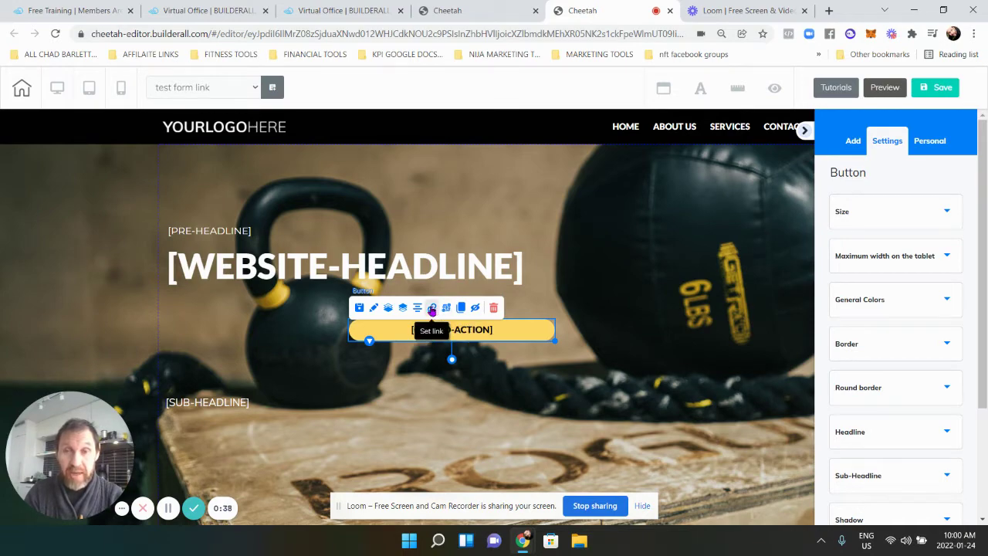
Check the button's Popup link options, find no popups exist, and close the editor tab
left_click(433, 308)
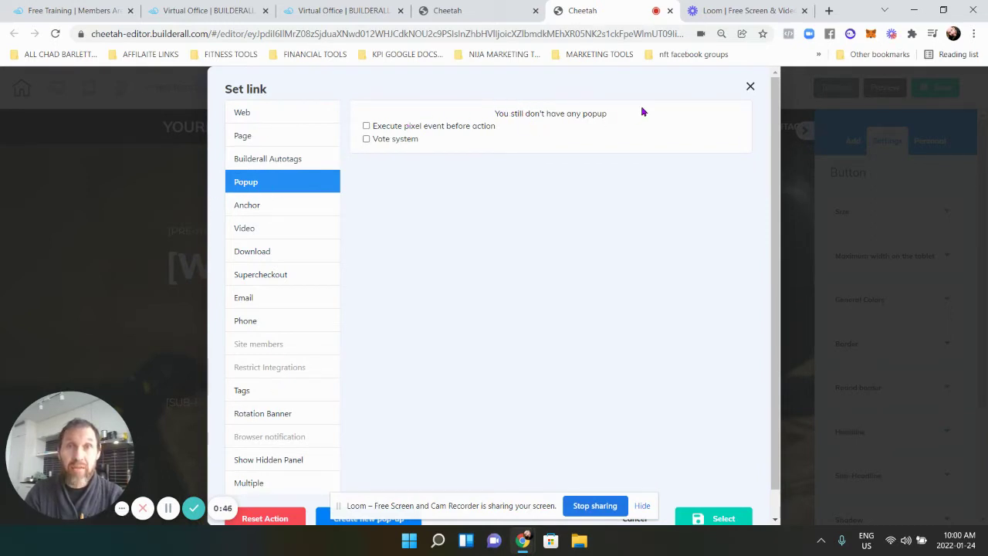
left_click(750, 85)
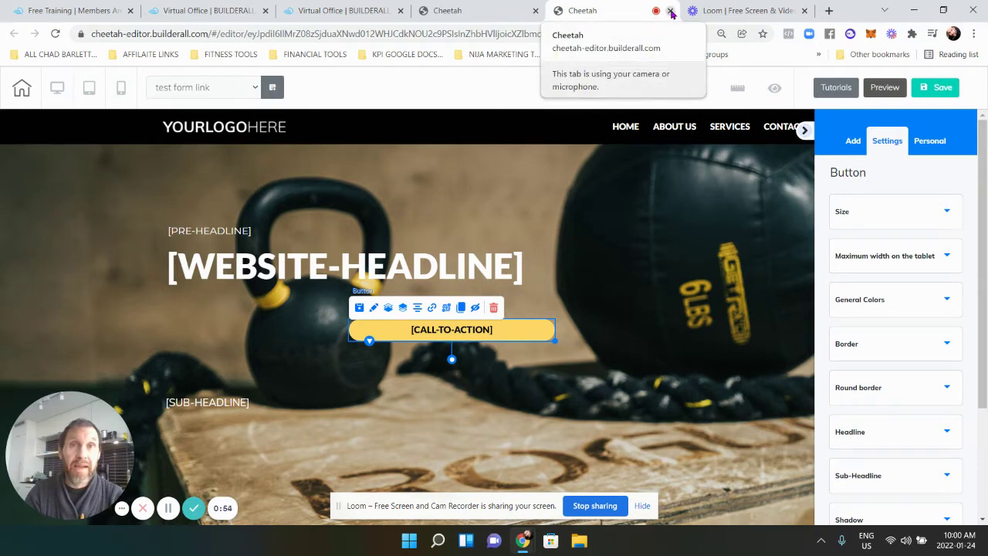
left_click(670, 11)
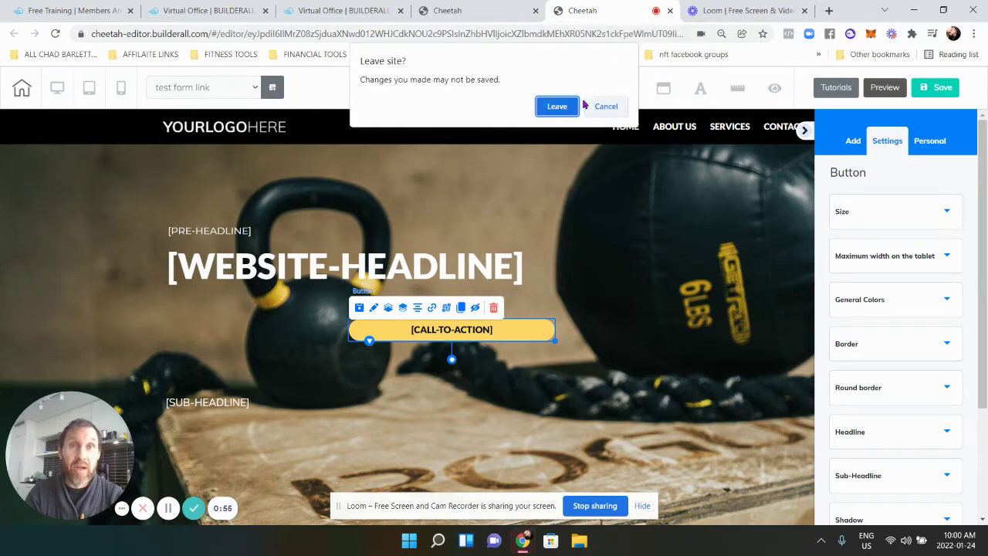
Leave the editor, go back to the websites list, and open My Cheetah website with EDIT SITE
left_click(556, 107)
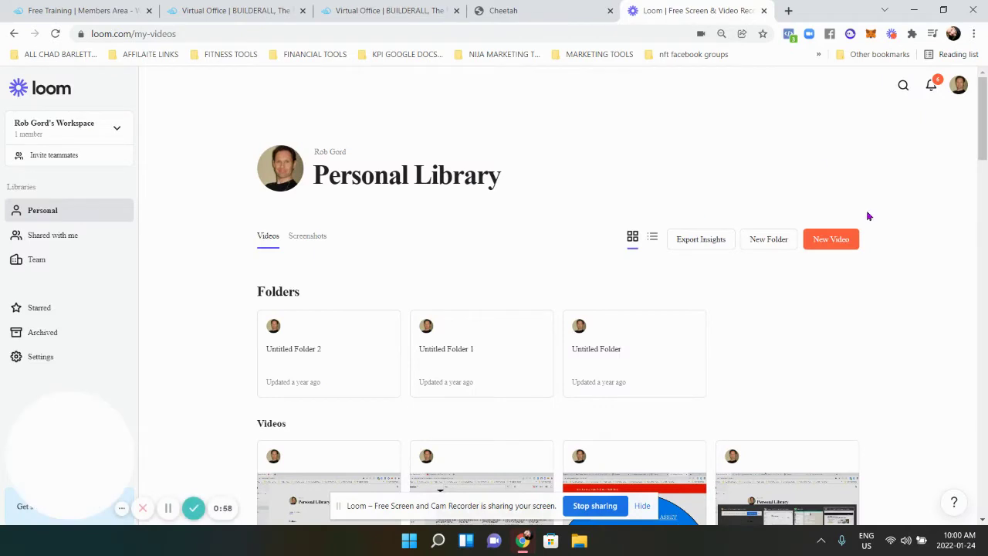
left_click(543, 9)
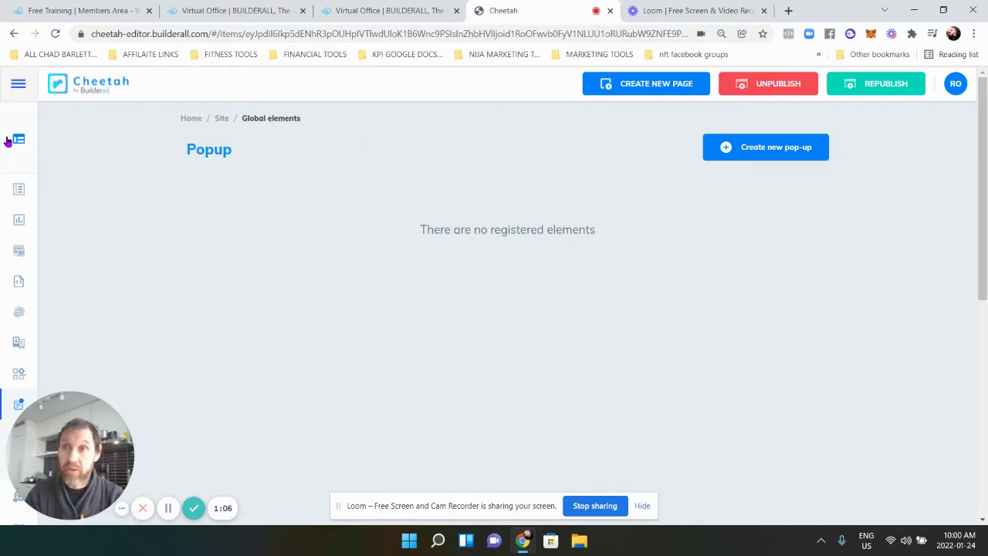
left_click(199, 123)
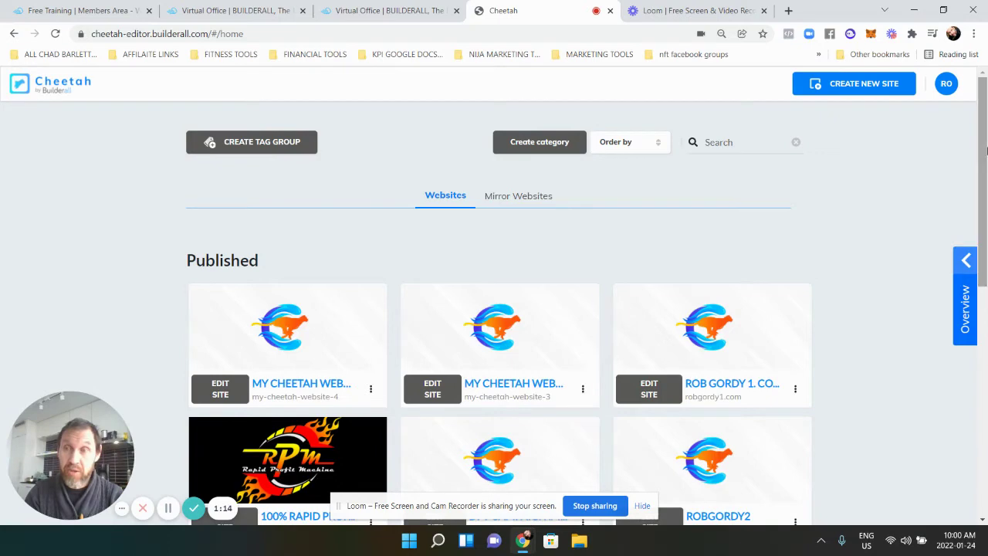
left_click_drag(986, 184, 970, 296)
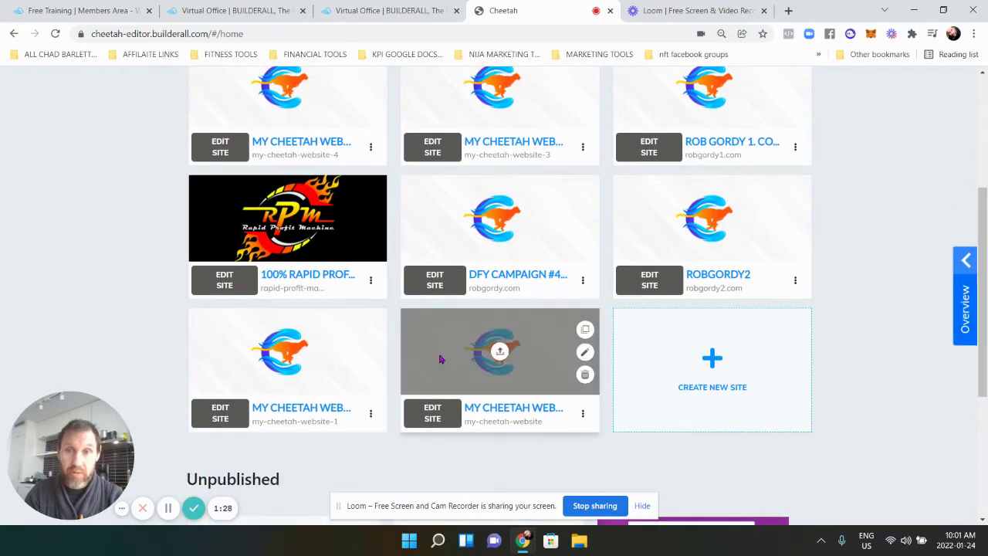
left_click(444, 414)
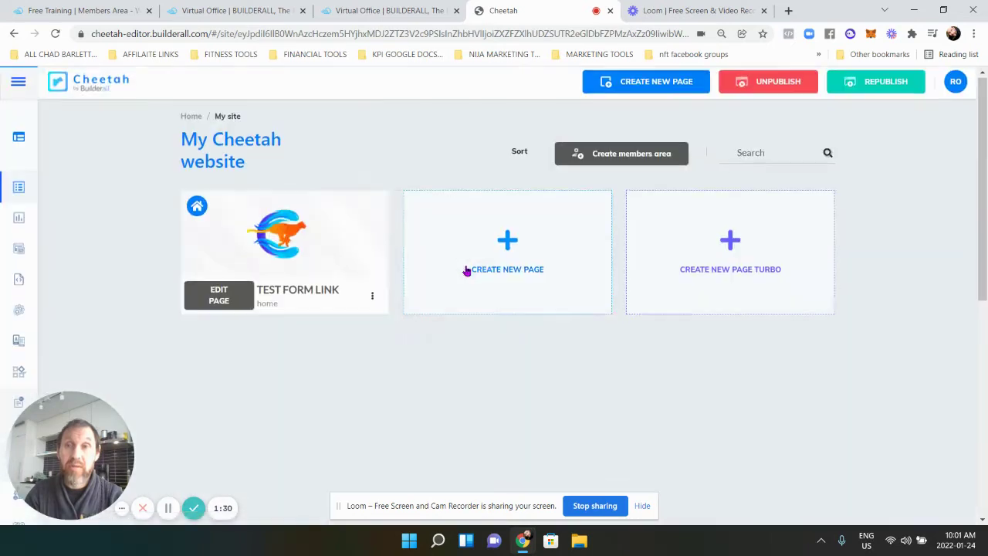
mouse_move(239, 275)
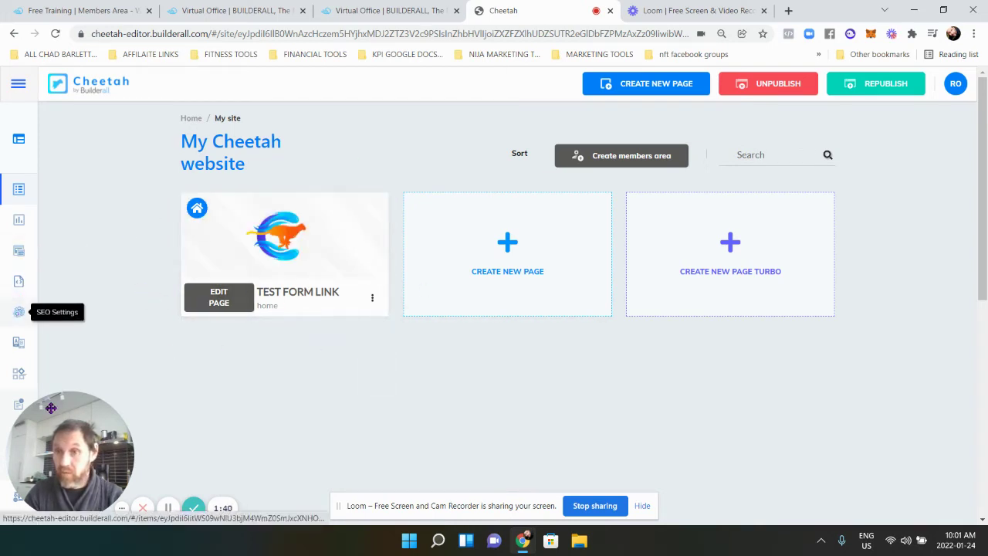
left_click_drag(62, 413, 742, 520)
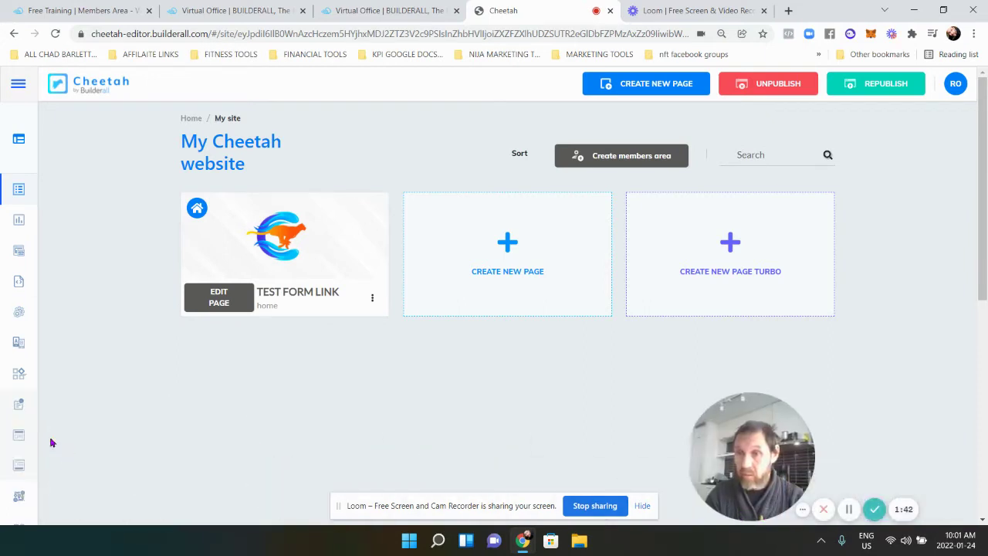
Create a new popup named 'test pop' from the site's Pop-ups list and save it
left_click(20, 406)
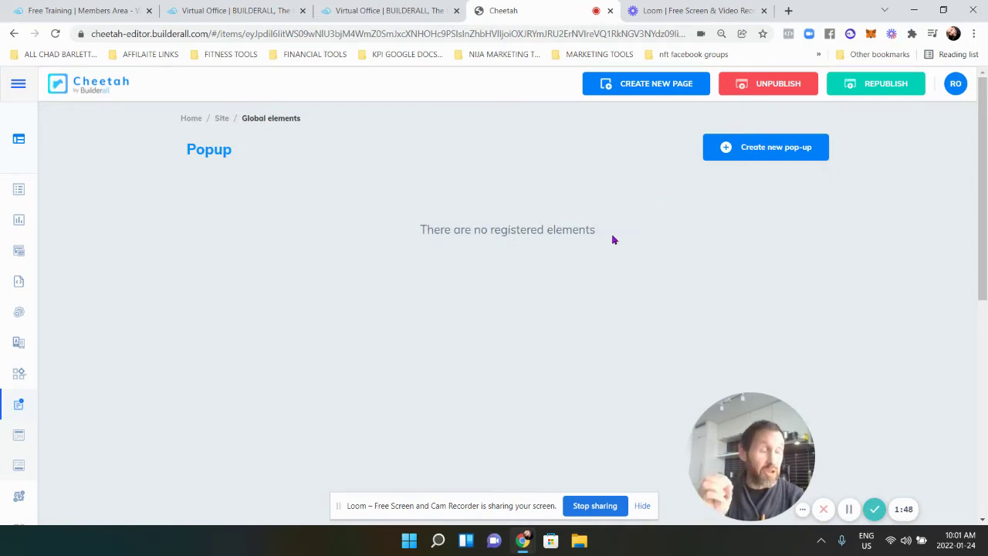
left_click(747, 152)
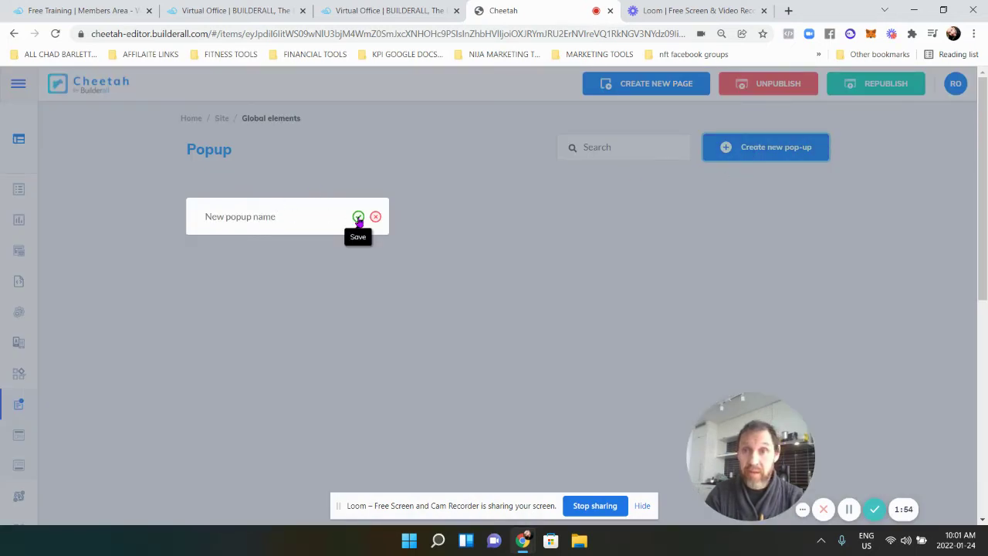
left_click(193, 216)
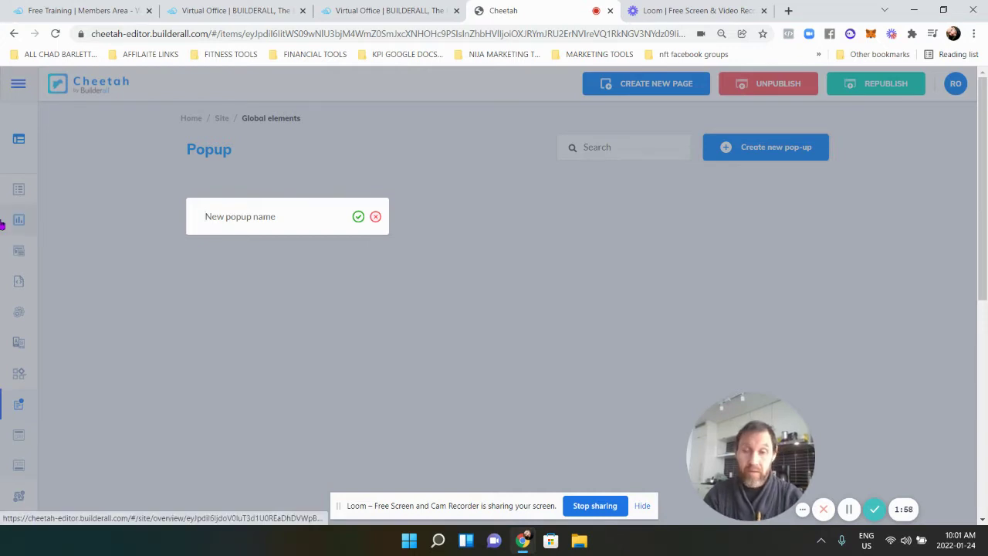
type("test pop")
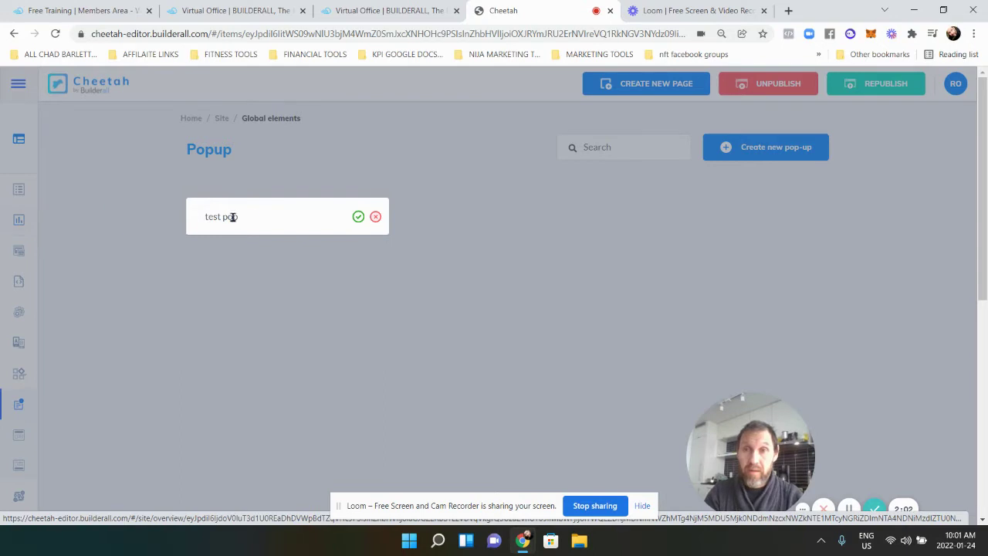
left_click(359, 217)
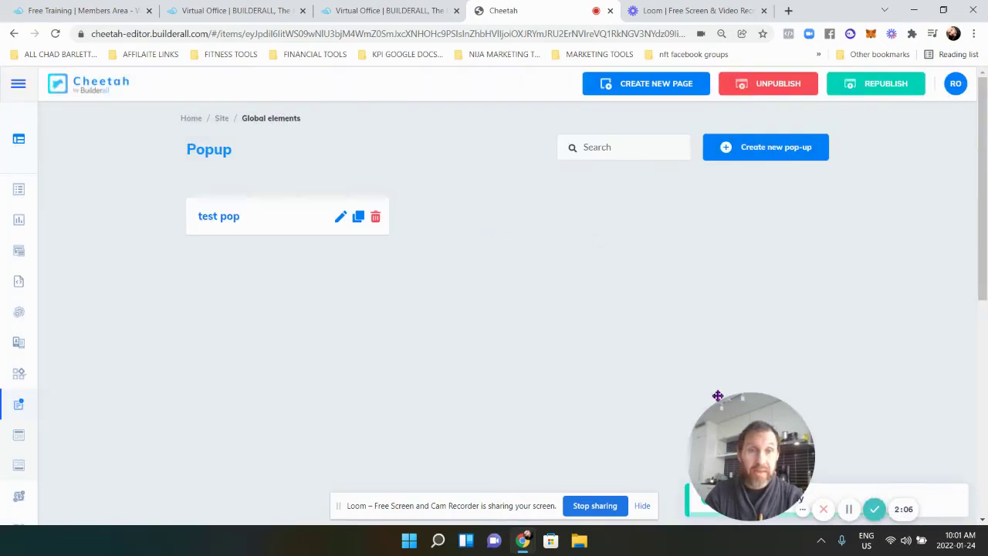
left_click_drag(713, 410, 1, 442)
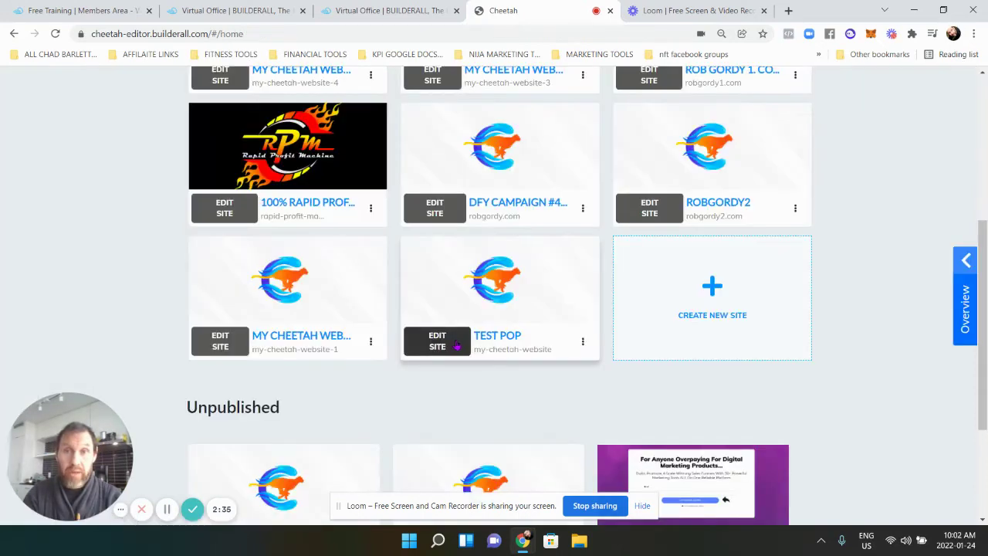
Open the TEST POP site and edit its TEST FORM LINK page
left_click(453, 346)
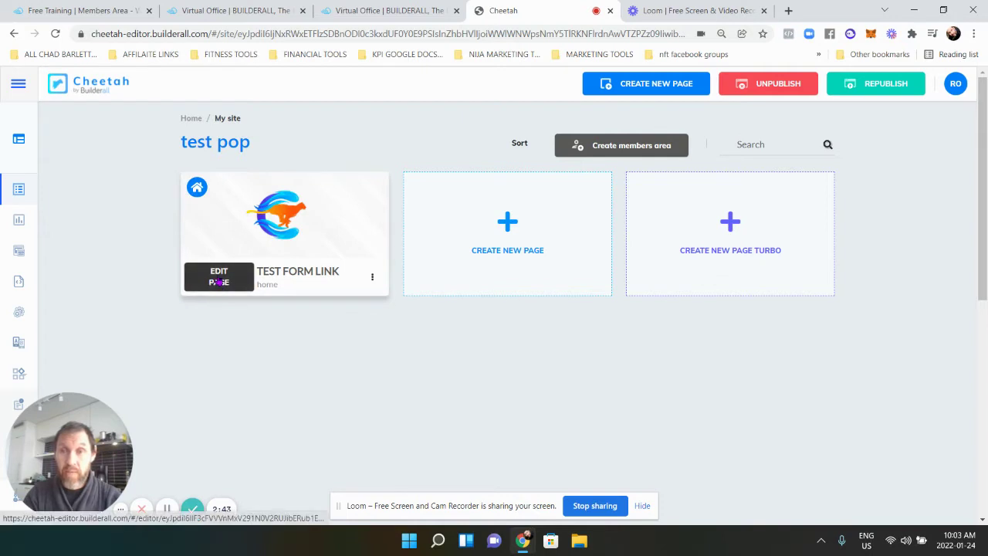
left_click(213, 281)
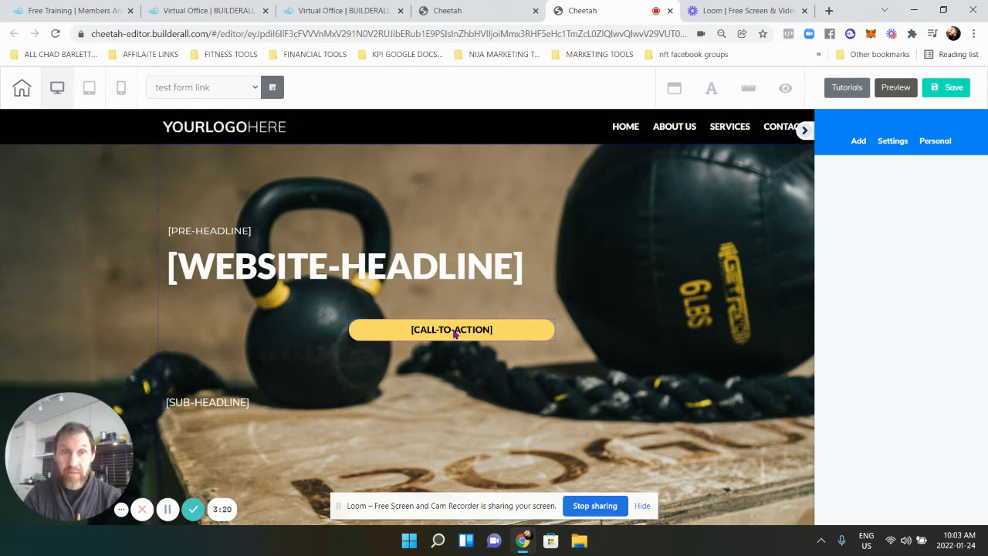
Select the CALL-TO-ACTION button and bring up its Popup link options, now listing test pop
left_click(454, 333)
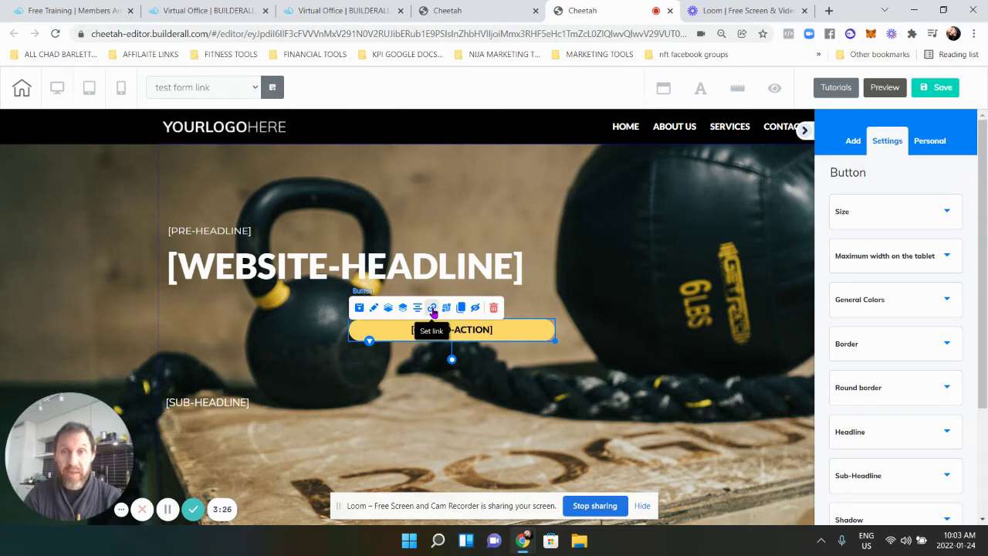
left_click(432, 308)
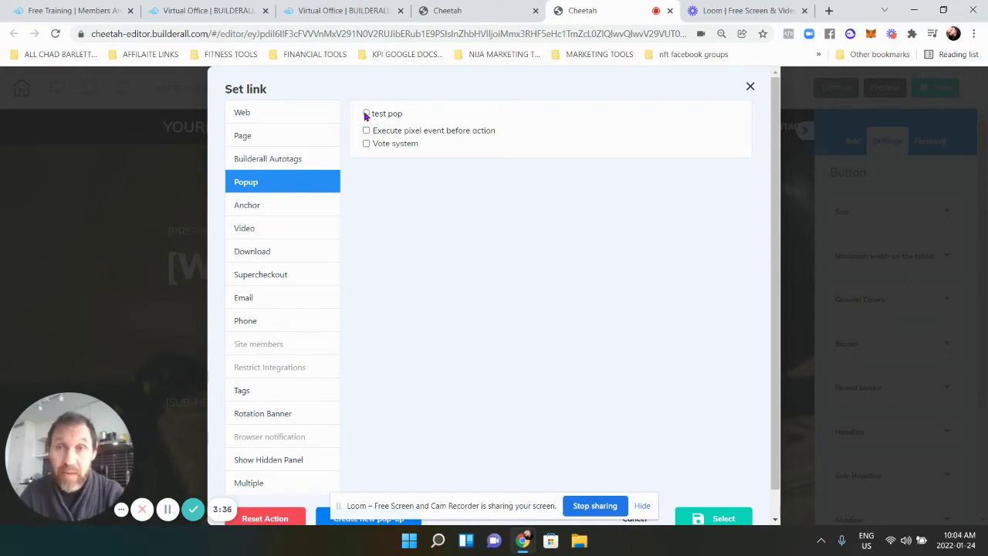
Link the call-to-action button to the 'test pop' popup
left_click(366, 114)
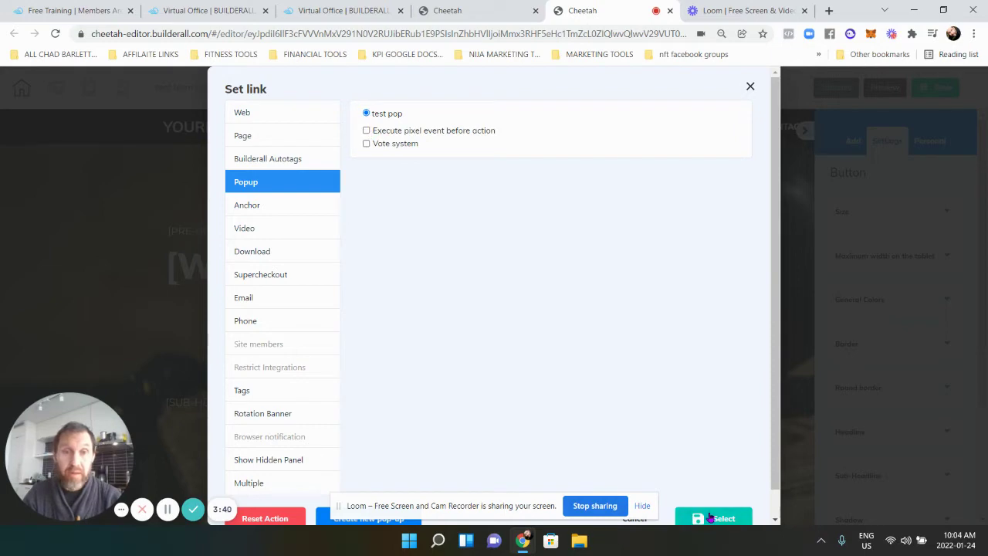
scroll(778, 472, "down", 1)
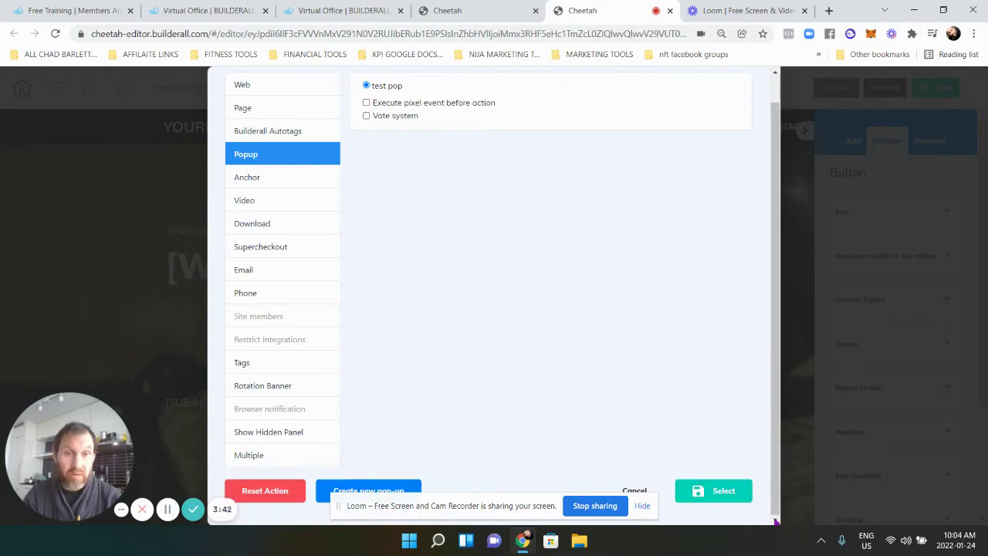
left_click(724, 491)
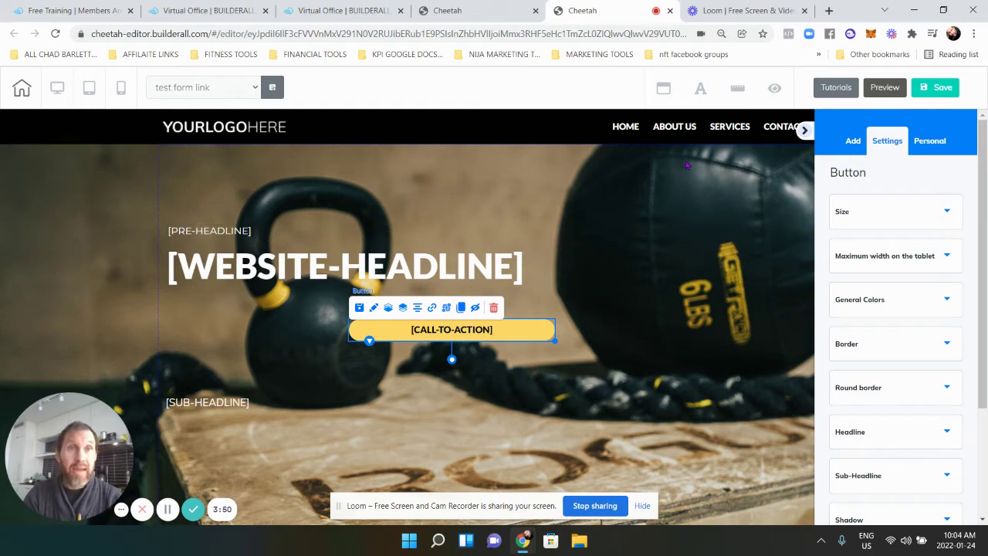
Save the page, publish the site, and dismiss the It's Done! confirmation
left_click(942, 90)
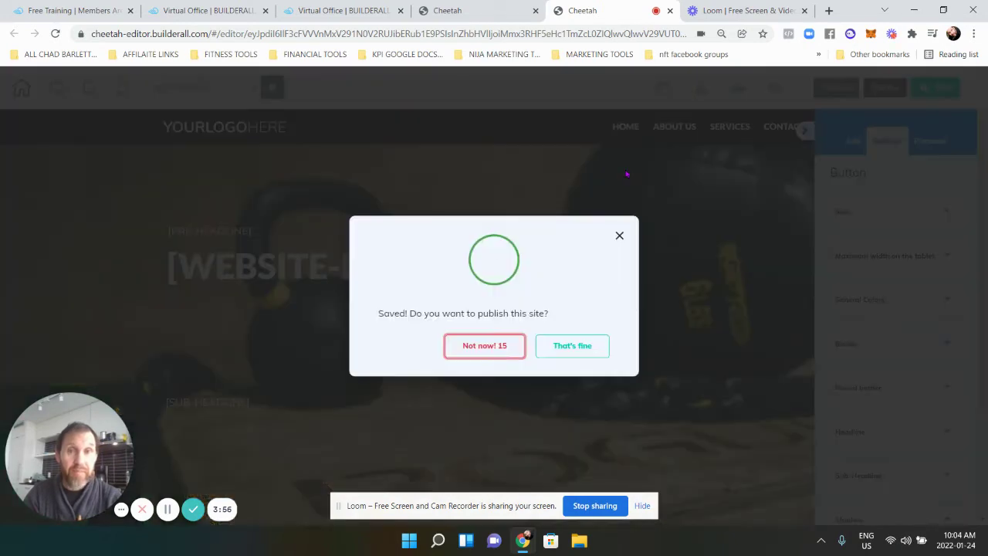
left_click(594, 349)
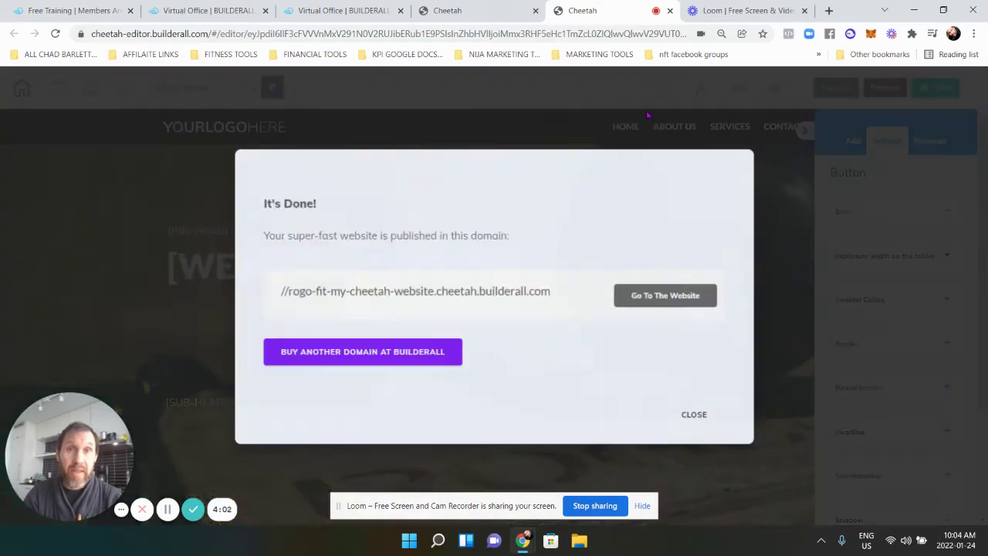
left_click(695, 417)
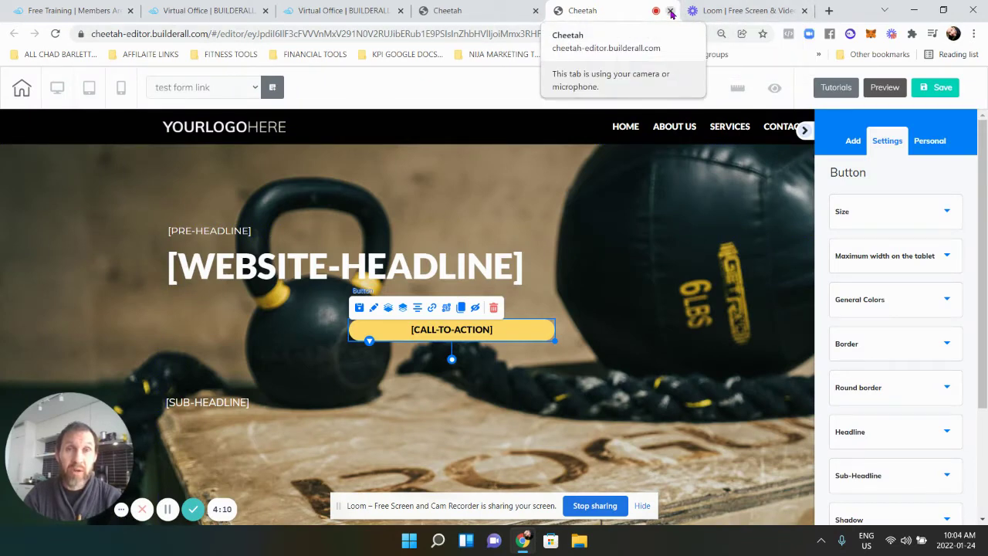
Leave the page editor and republish the test pop site from its page list
left_click(670, 13)
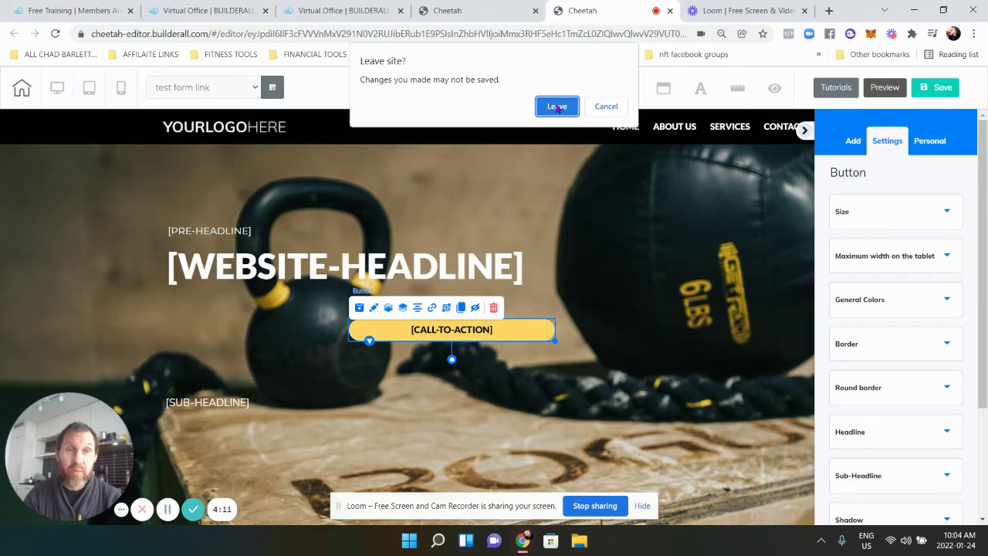
left_click(557, 106)
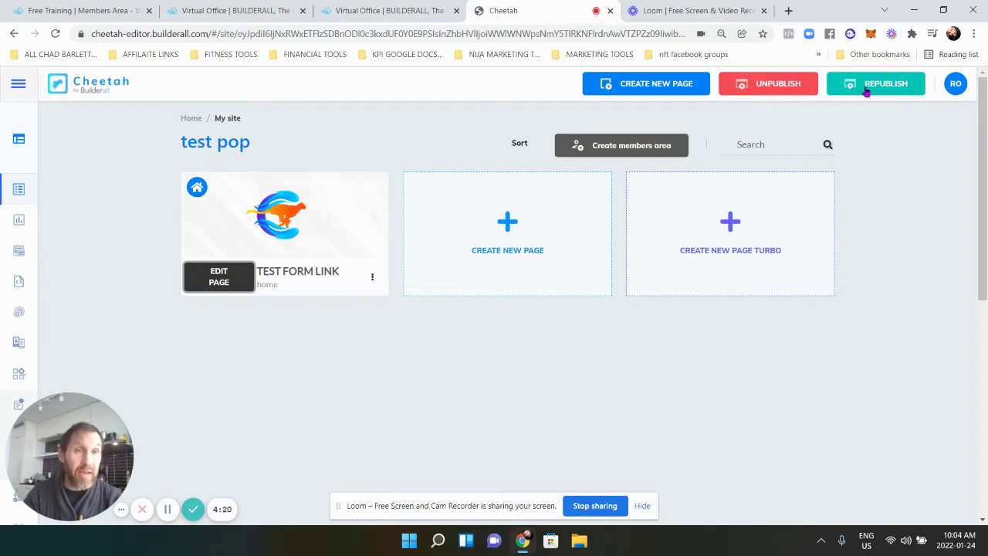
left_click(880, 85)
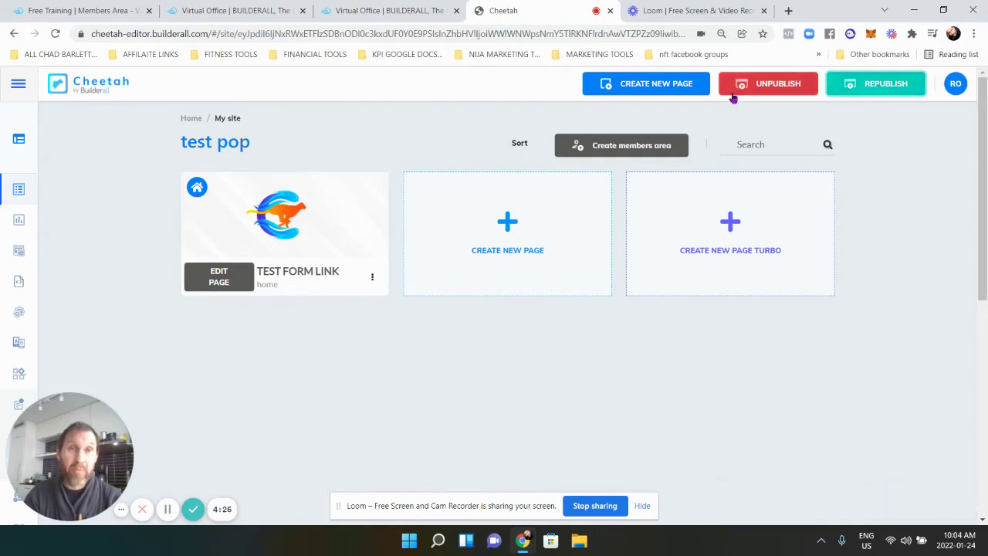
mouse_move(348, 179)
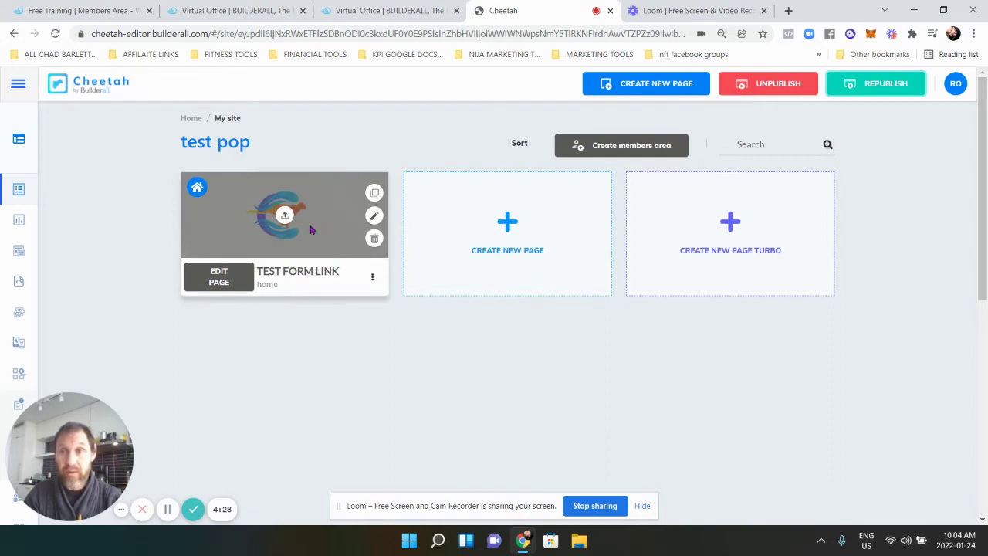
left_click_drag(69, 423, 462, 424)
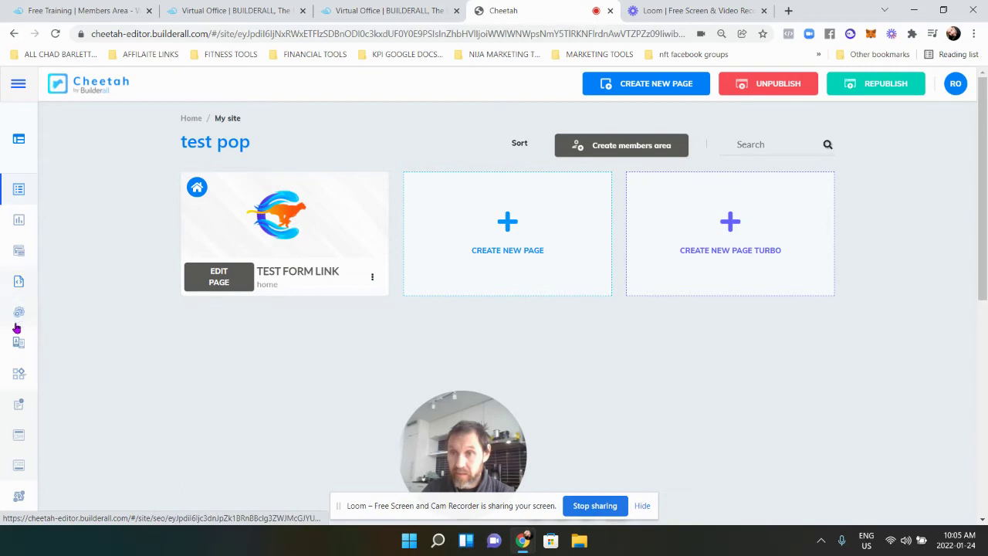
Open the 'test pop' popup from the Pop-ups list in the popup editor
left_click(19, 405)
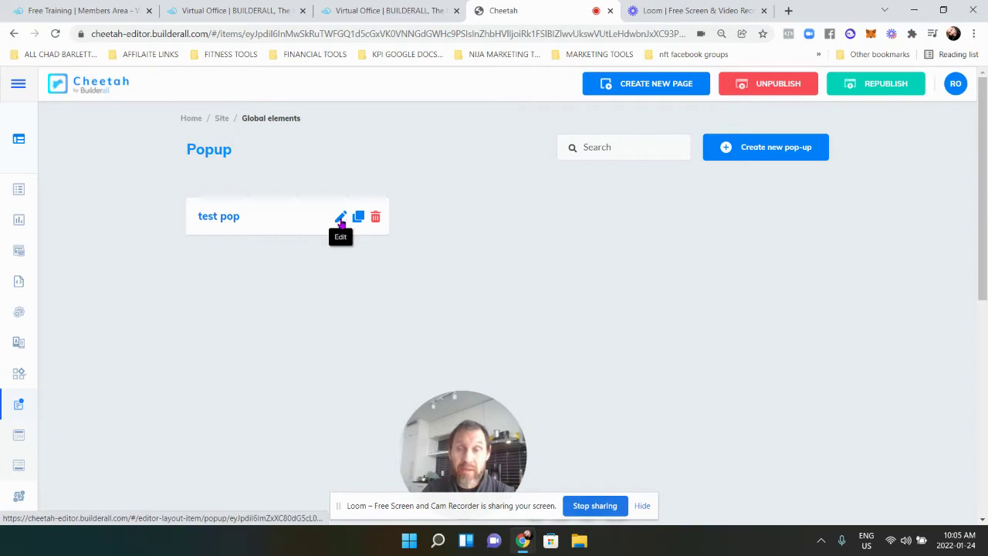
left_click(340, 219)
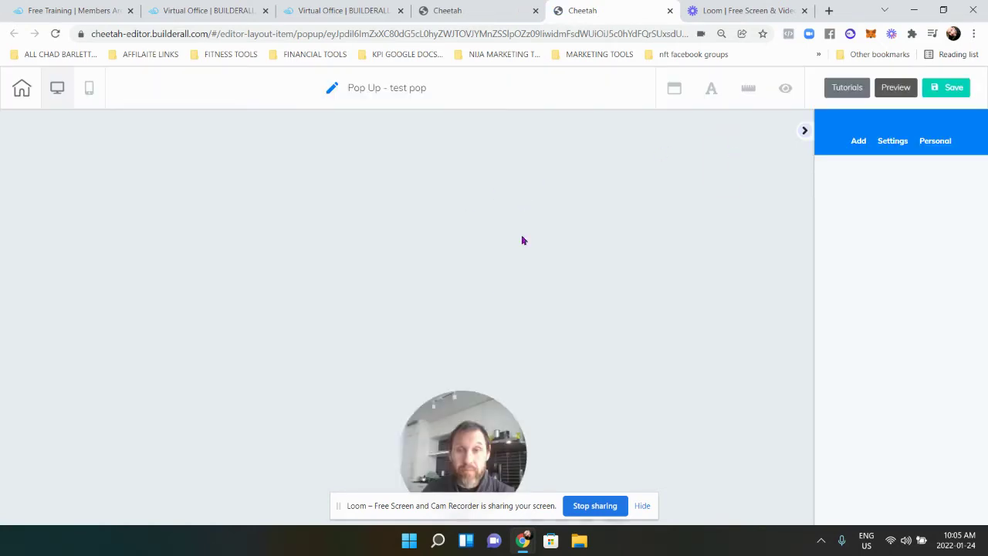
left_click_drag(478, 415, 96, 433)
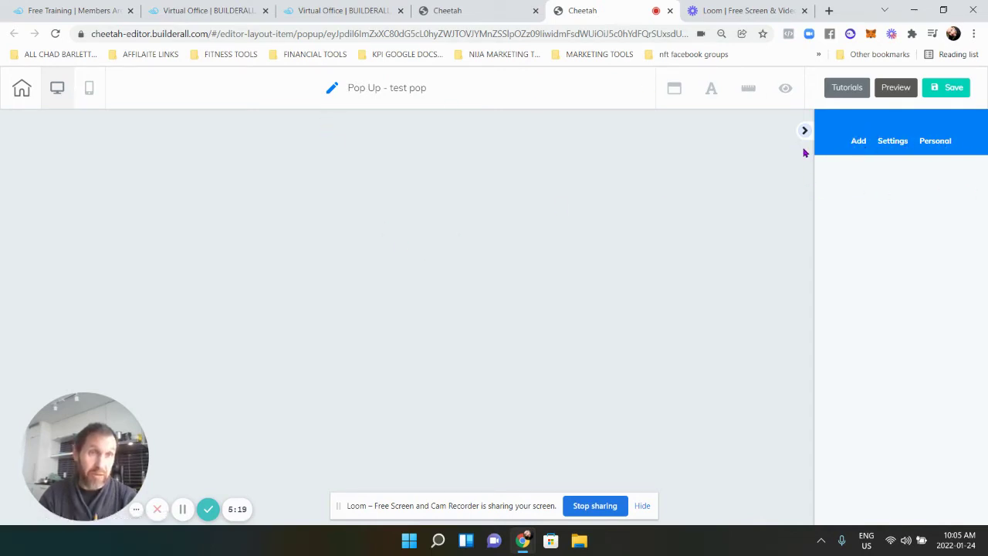
Add a Blank Panel to the test pop popup from Add > Panels
left_click(860, 142)
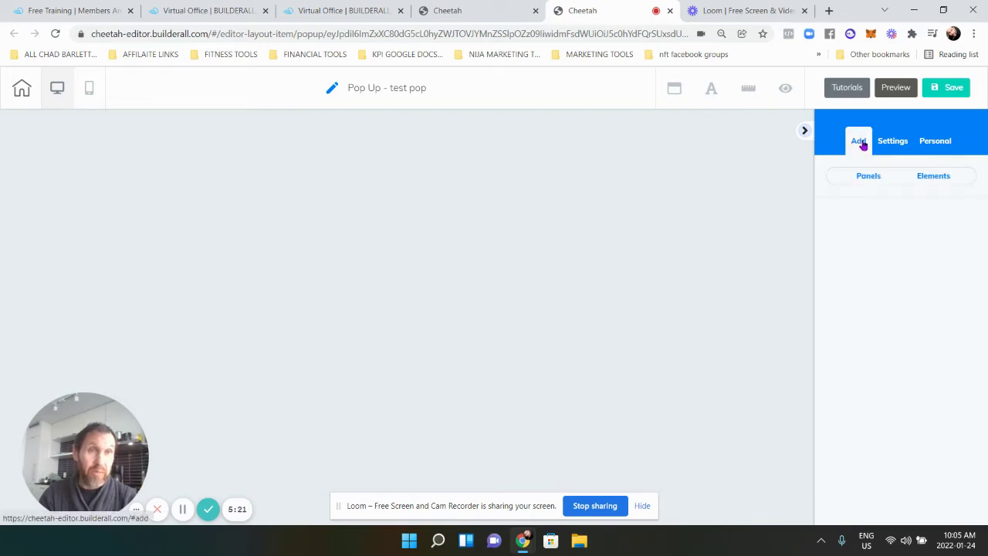
left_click(867, 177)
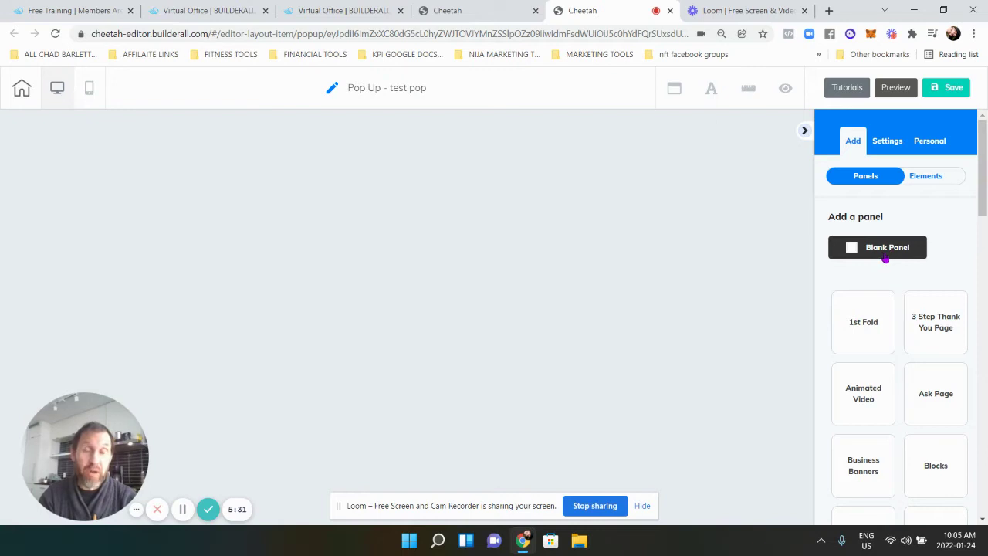
left_click(888, 247)
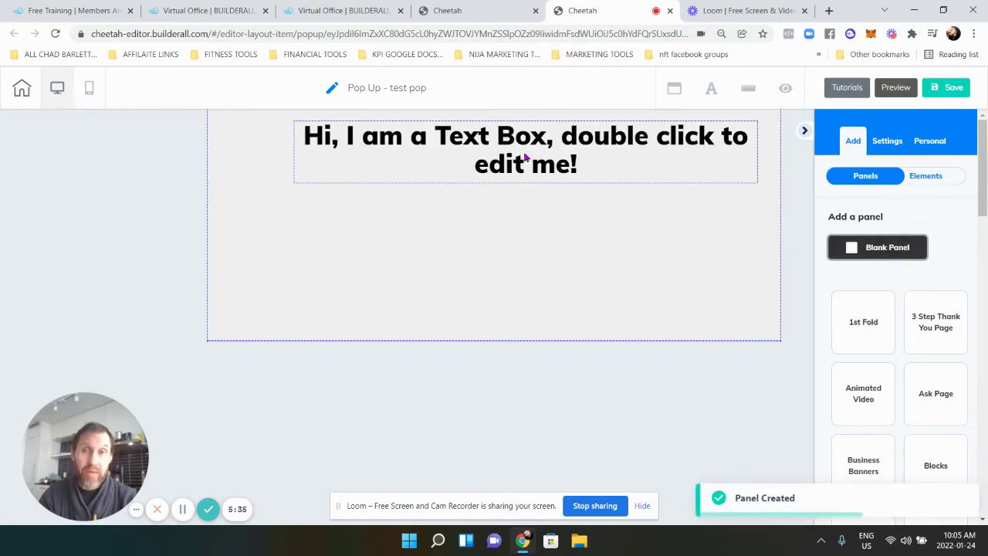
Select the default text box, its surrounding panel, then the text box again to view settings
left_click(607, 165)
left_click(607, 203)
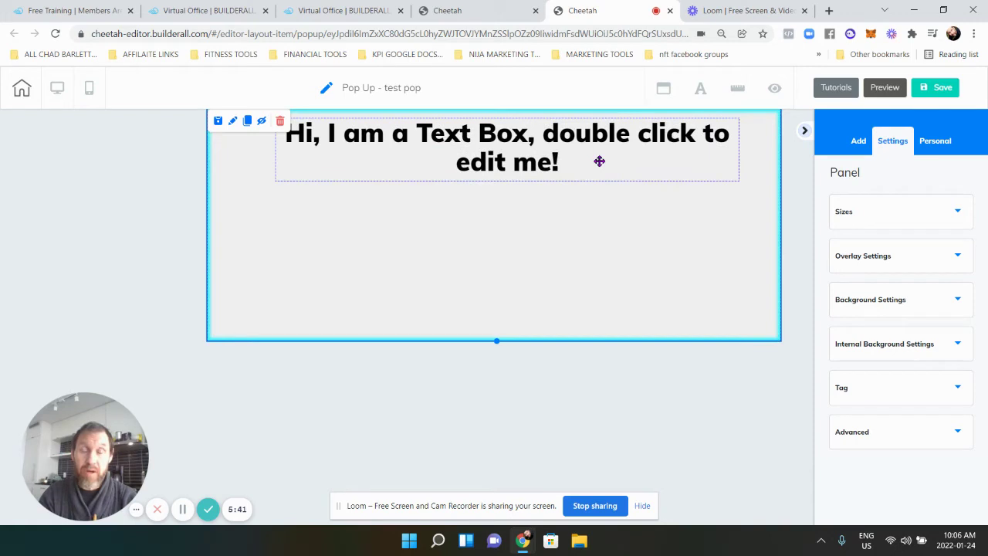
left_click(599, 161)
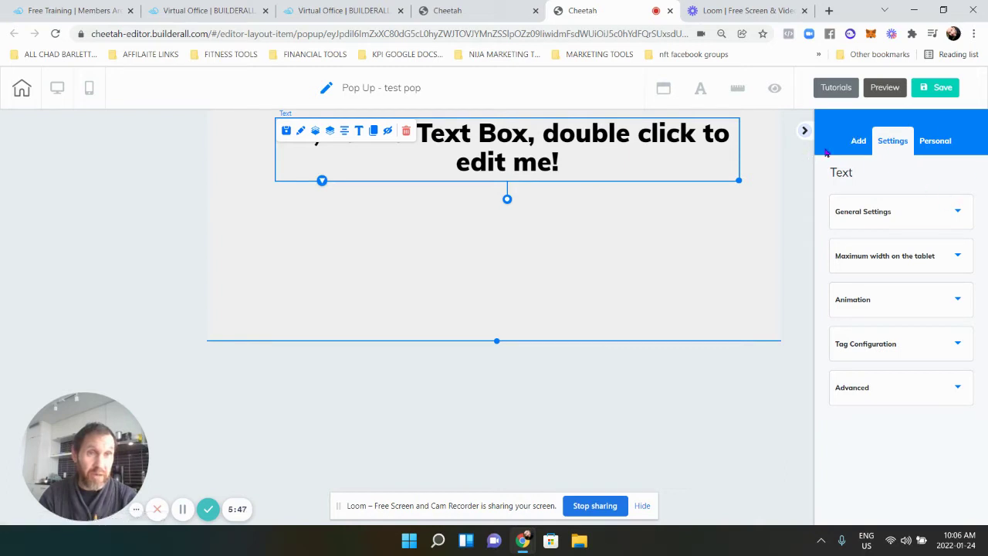
Browse the Elements library and preview the Contact Form templates
left_click(852, 142)
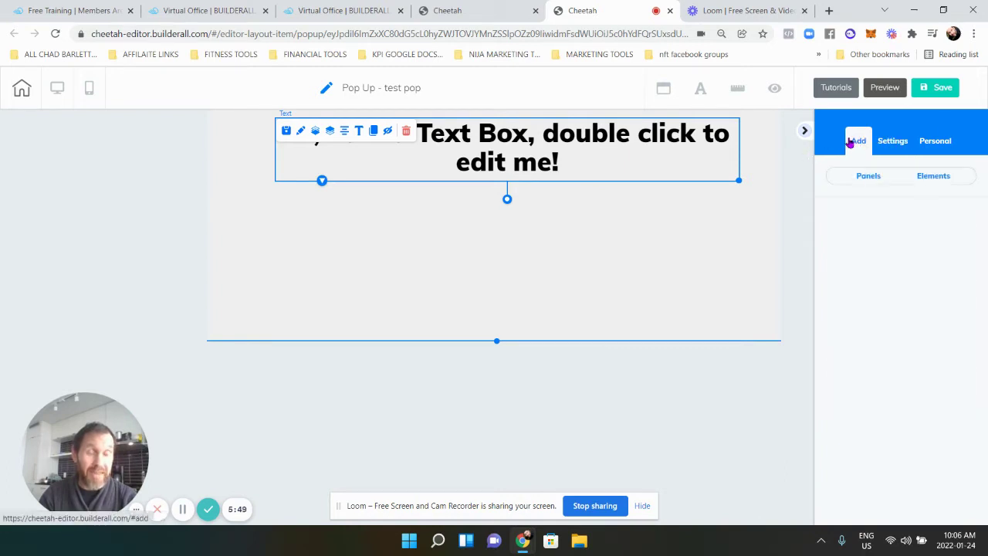
left_click(942, 178)
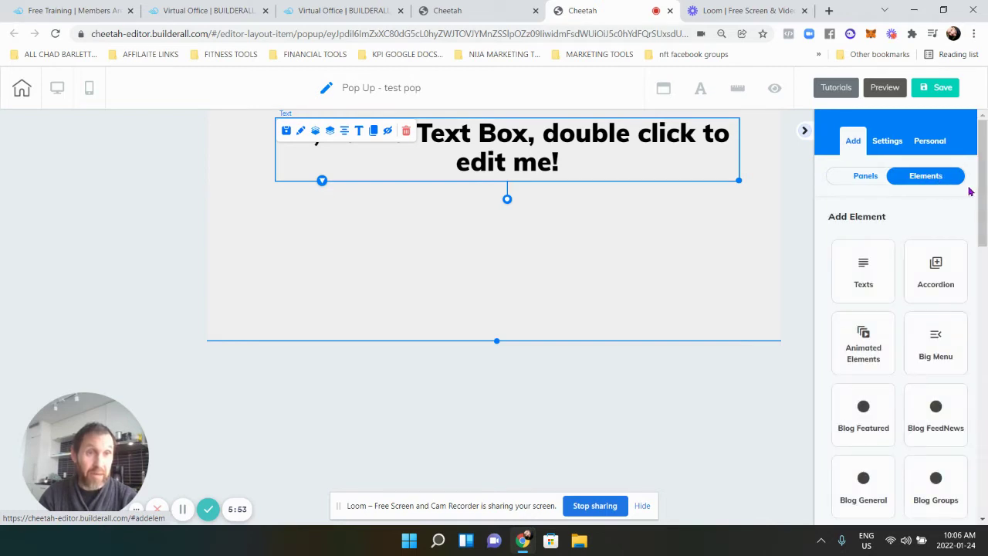
left_click_drag(984, 195, 986, 224)
scroll(986, 224, "down", 2)
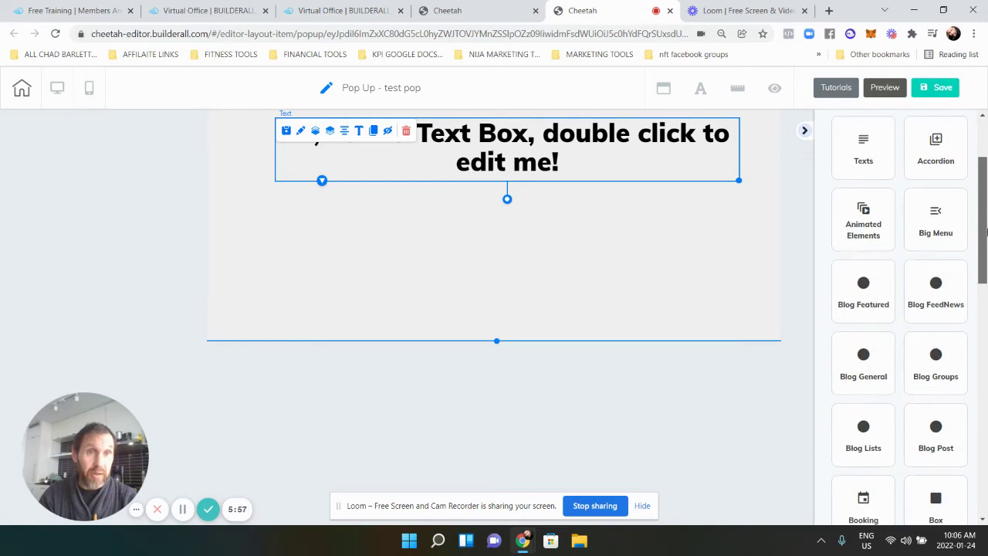
left_click_drag(984, 220, 978, 146)
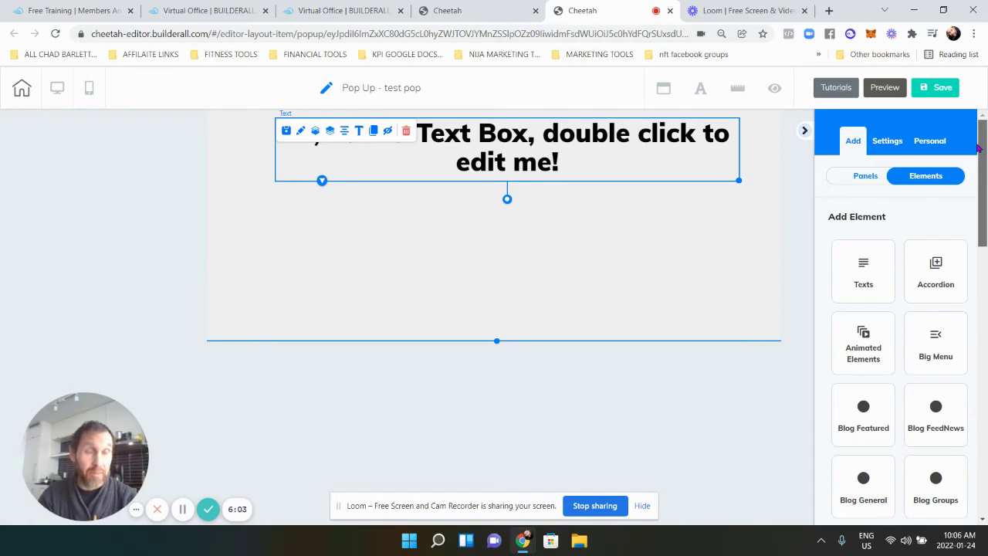
left_click_drag(979, 147, 987, 315)
left_click(867, 258)
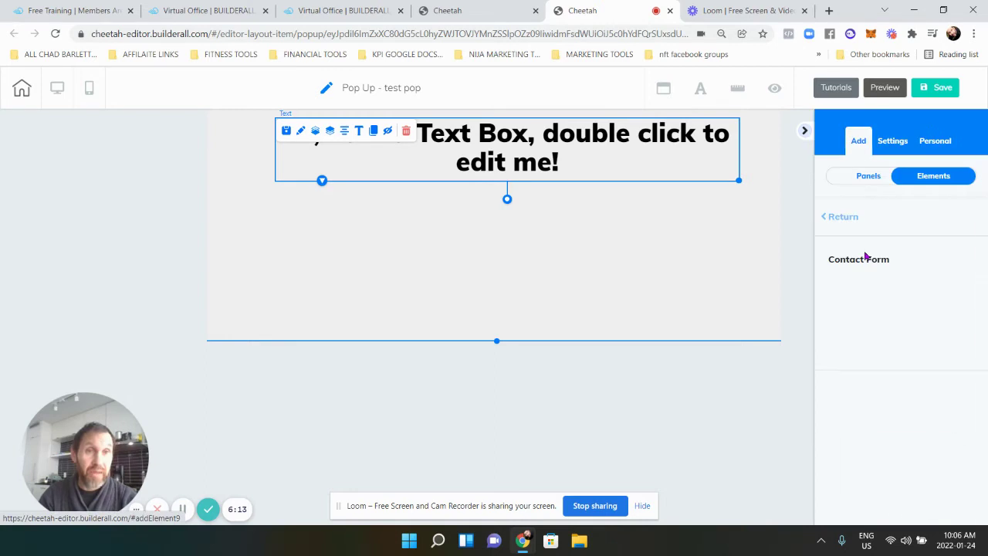
Return to the element list and look through the Email Marketing Form templates
left_click(841, 219)
scroll(985, 276, "down", 3)
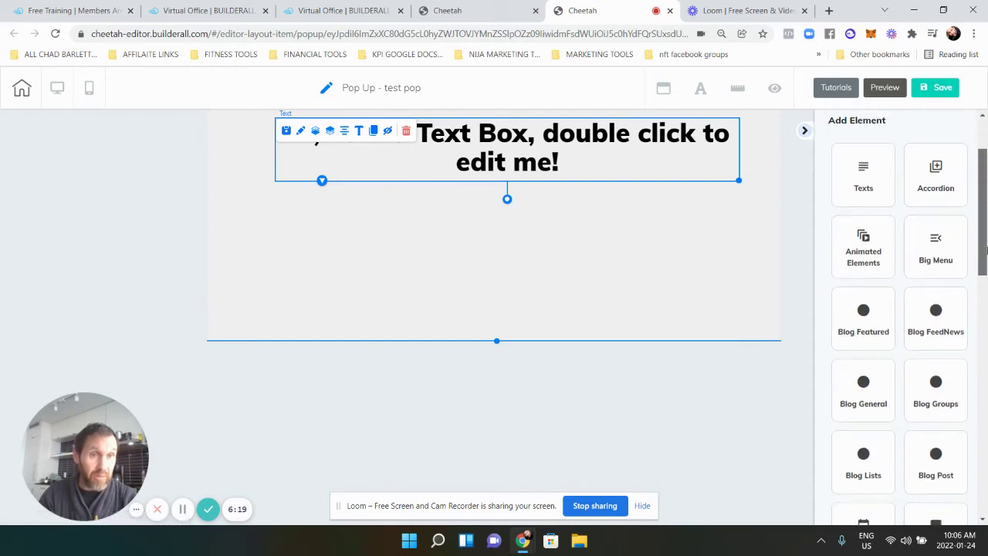
scroll(896, 371, "down", 4)
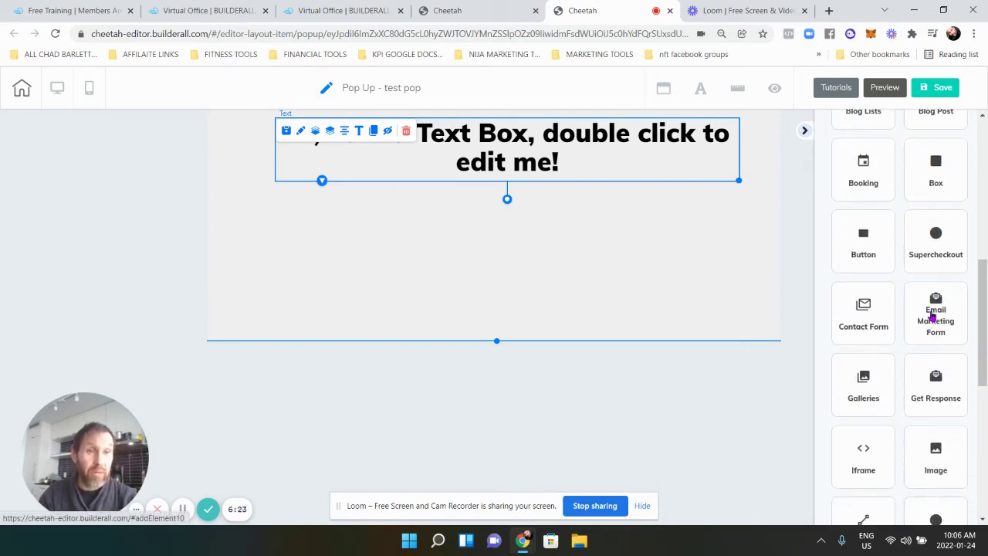
left_click(933, 315)
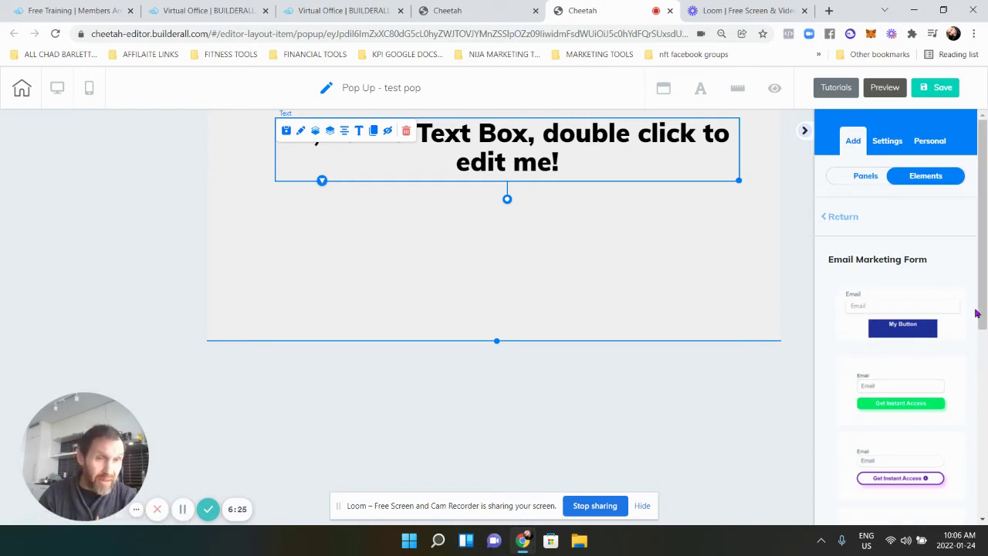
left_click_drag(981, 287, 973, 260)
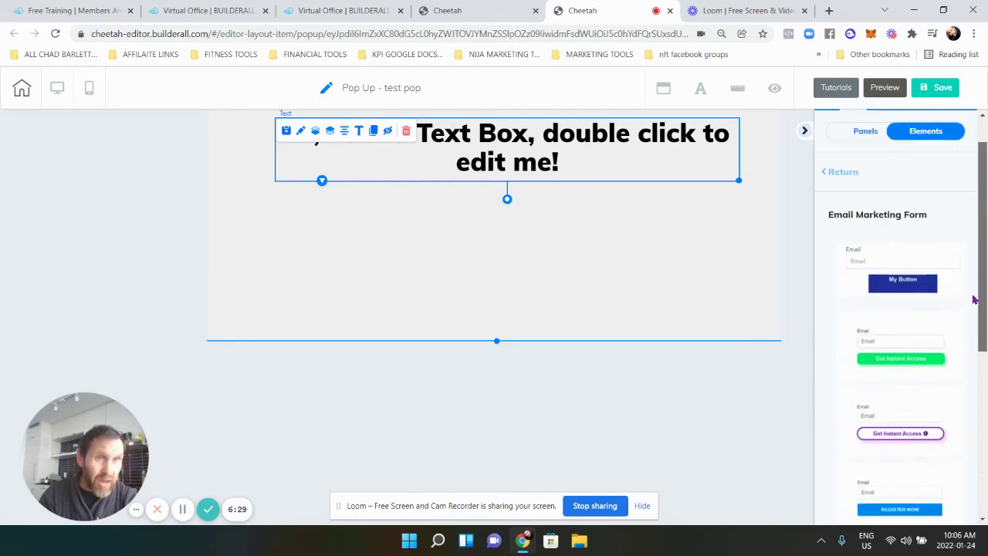
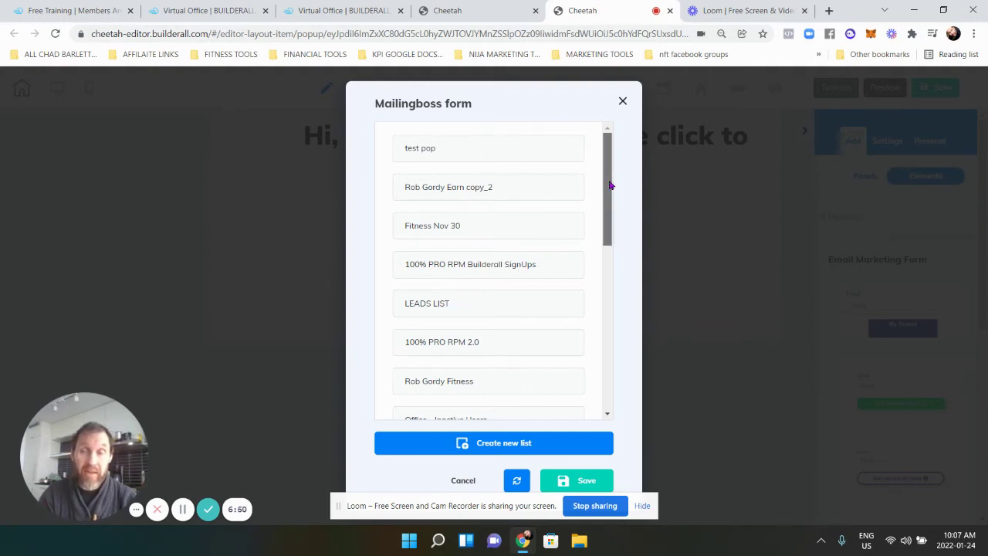
Scroll down the Mailingboss form dialog to see the available email lists
scroll(609, 186, "down", 2)
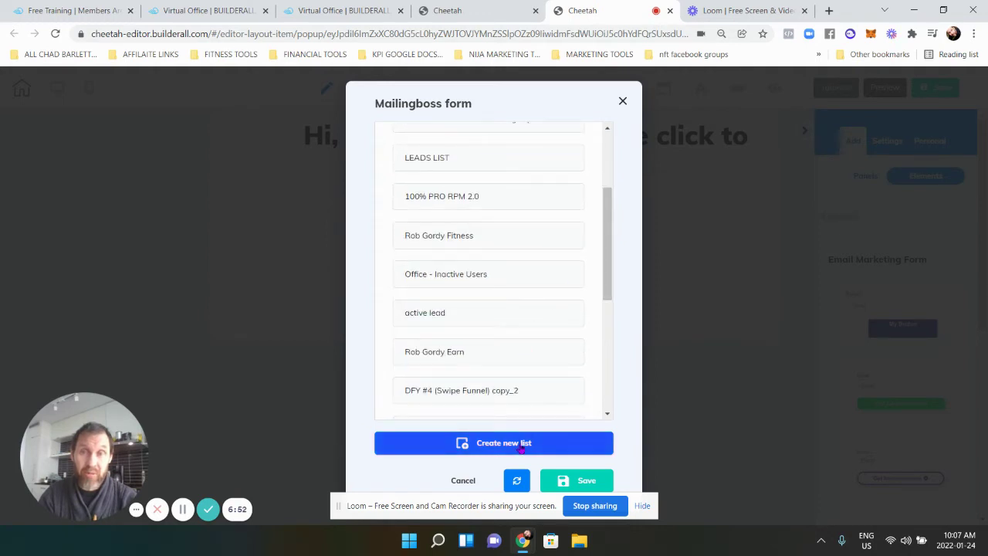
Scroll the list chooser and choose 'Create new list MB 4.0'
left_click_drag(609, 265, 534, 406)
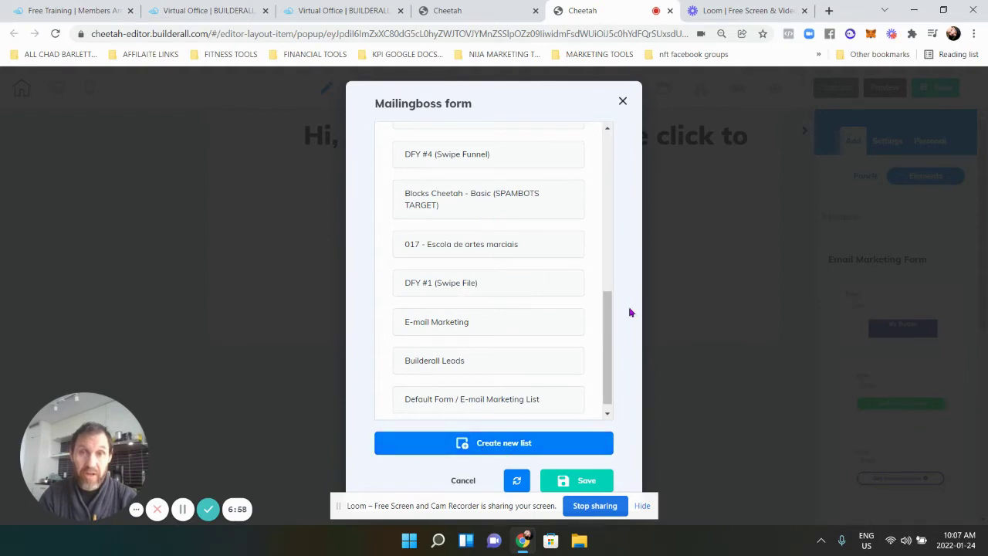
left_click_drag(609, 317, 618, 338)
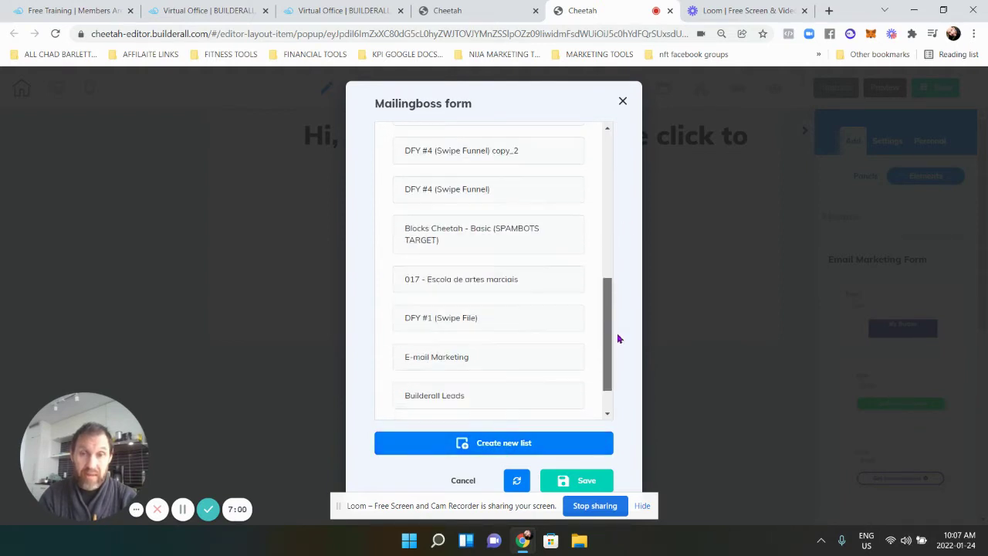
left_click(503, 445)
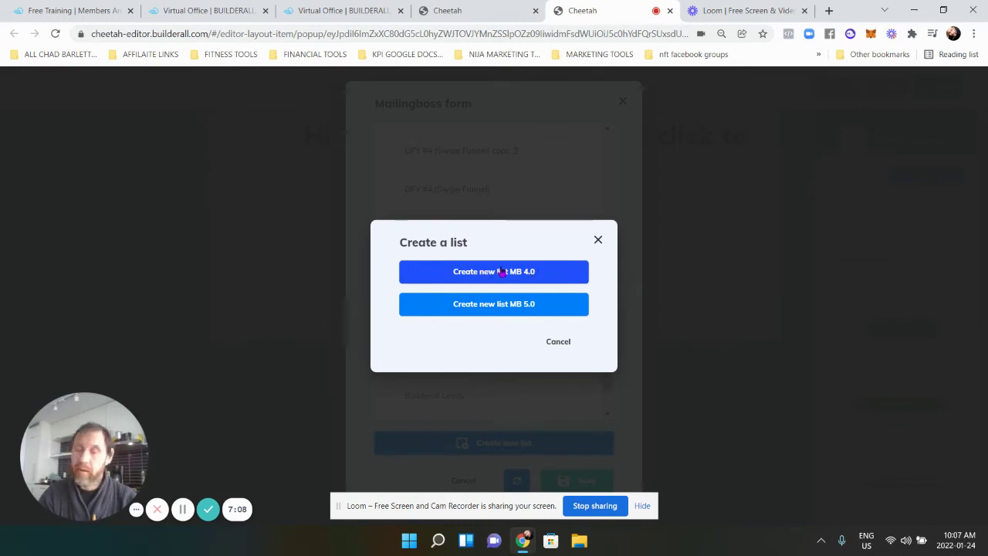
left_click(502, 272)
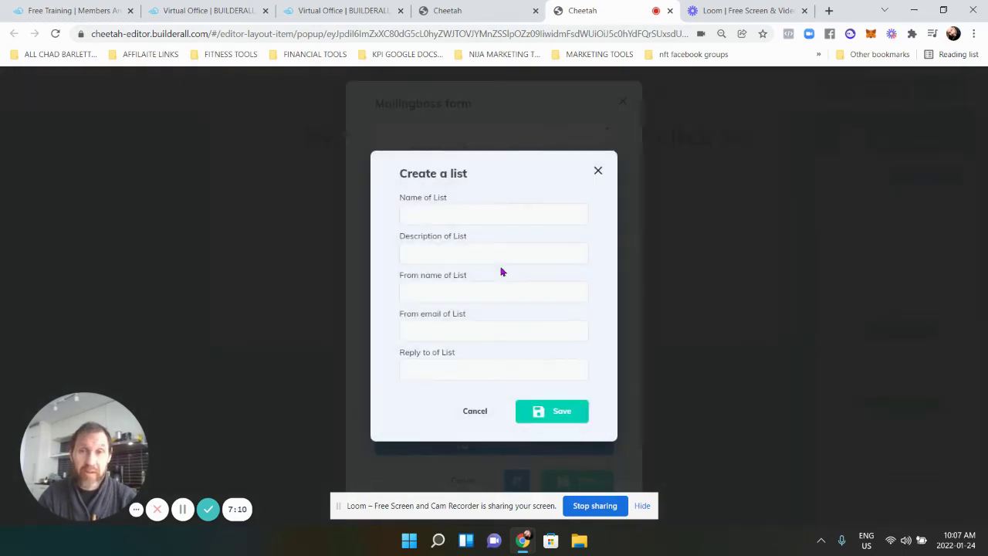
Name the new list 'test pop 2' and reuse that name as description and from name
left_click(455, 216)
type("test pop 2")
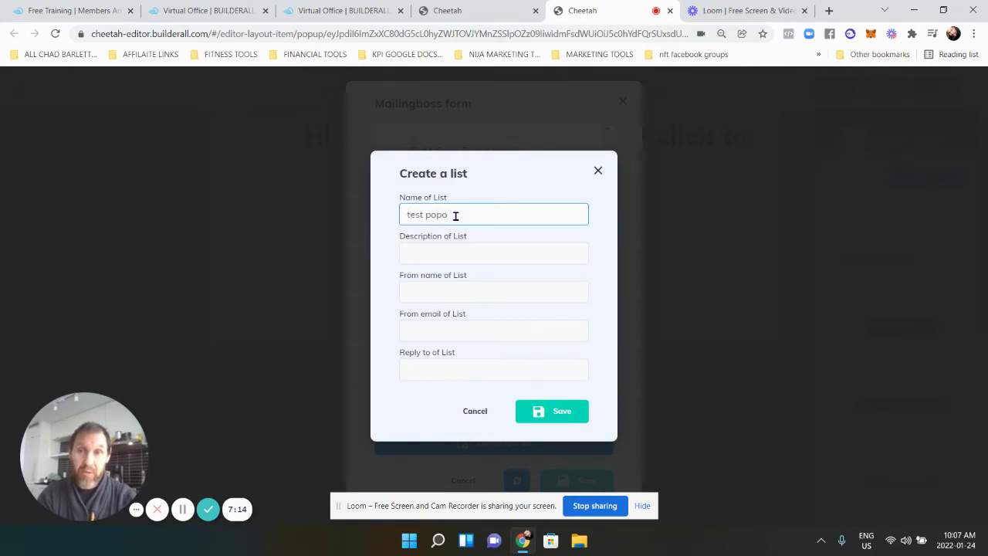
key("ctrl+a")
key("ctrl+c")
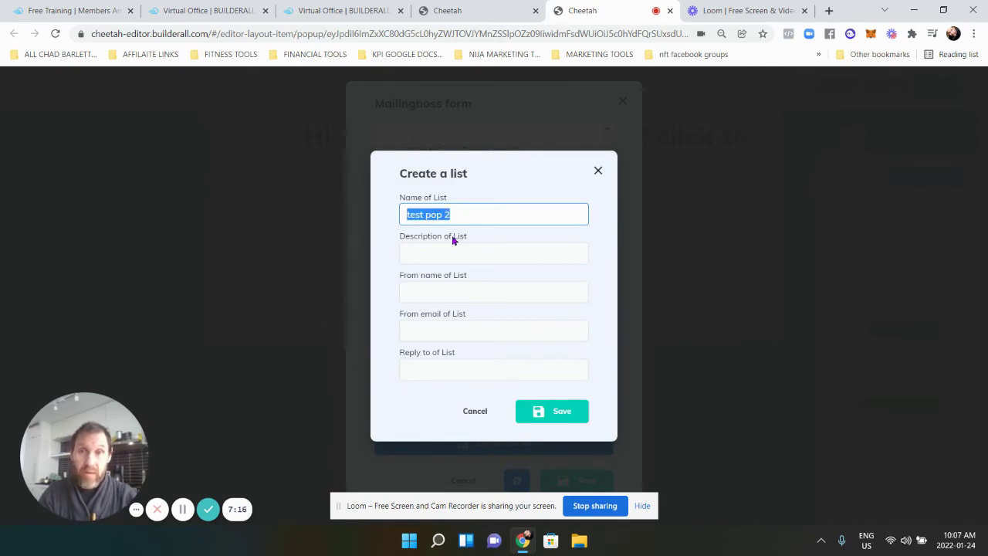
left_click(446, 250)
key("ctrl+v")
left_click(444, 283)
key("ctrl+v")
Enter the sender e-mail and reply-to address, then save the list
left_click(439, 331)
type("info")
key("BackSpace")
key("BackSpace")
key("BackSpace")
key("BackSpace")
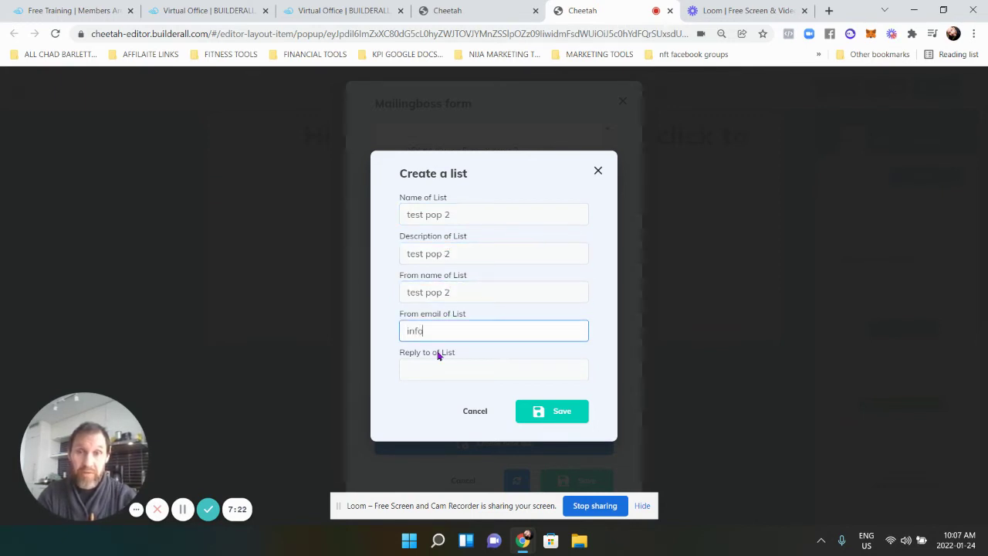
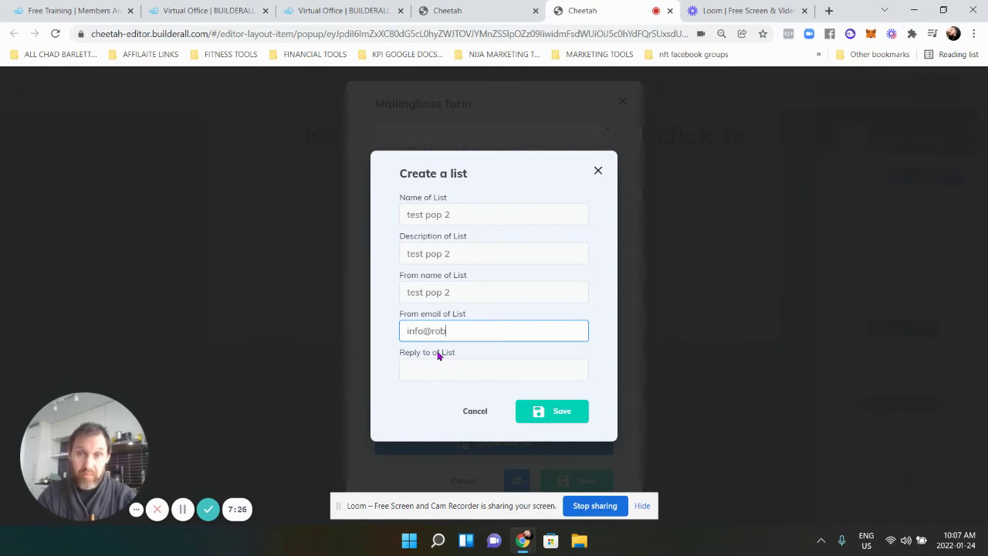
key("Tab")
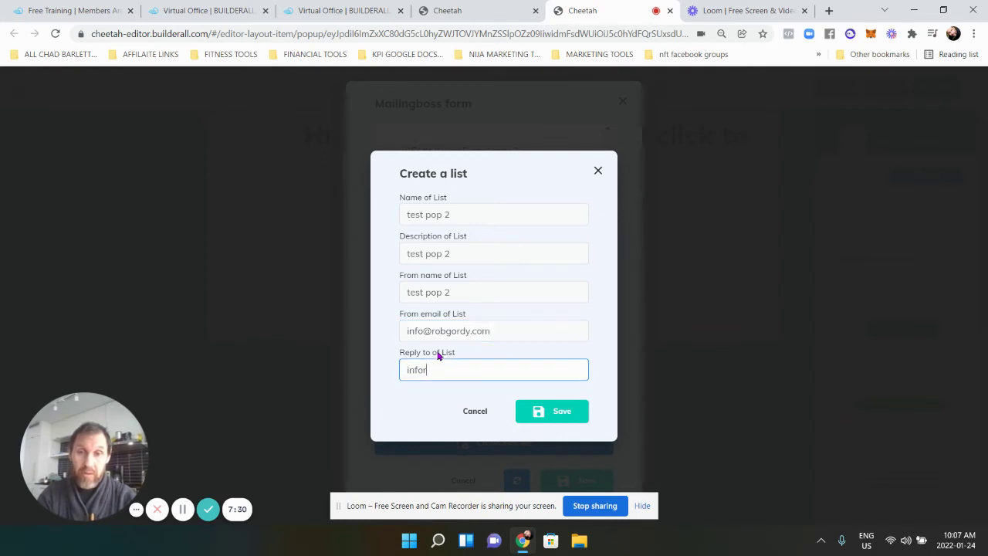
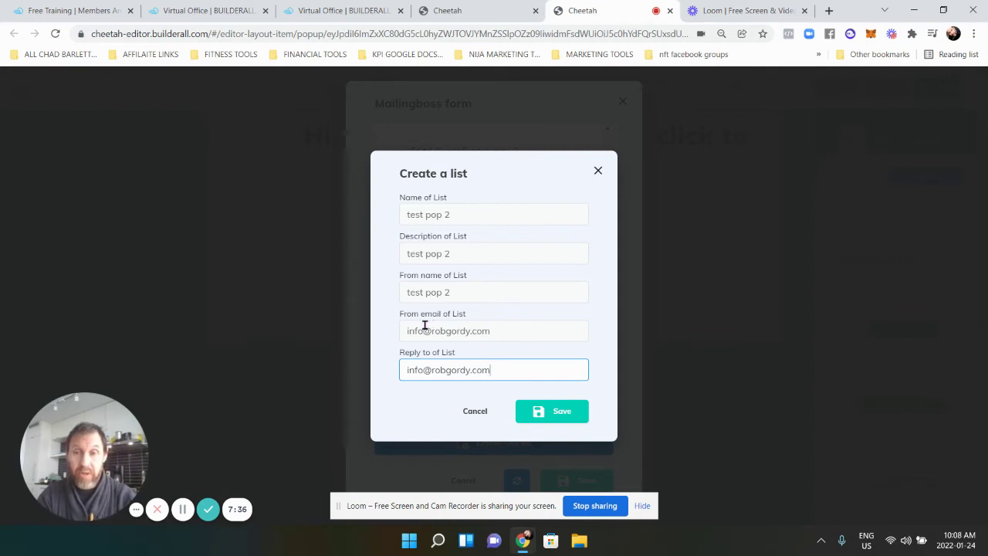
left_click(559, 413)
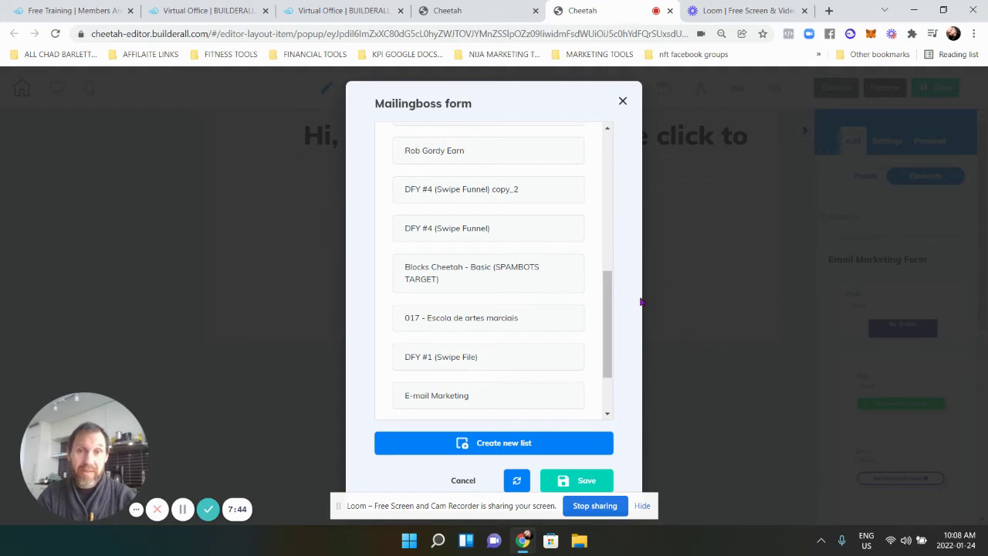
Select 'test pop 2' at the top of the form list and save the link
left_click_drag(608, 311, 545, 389)
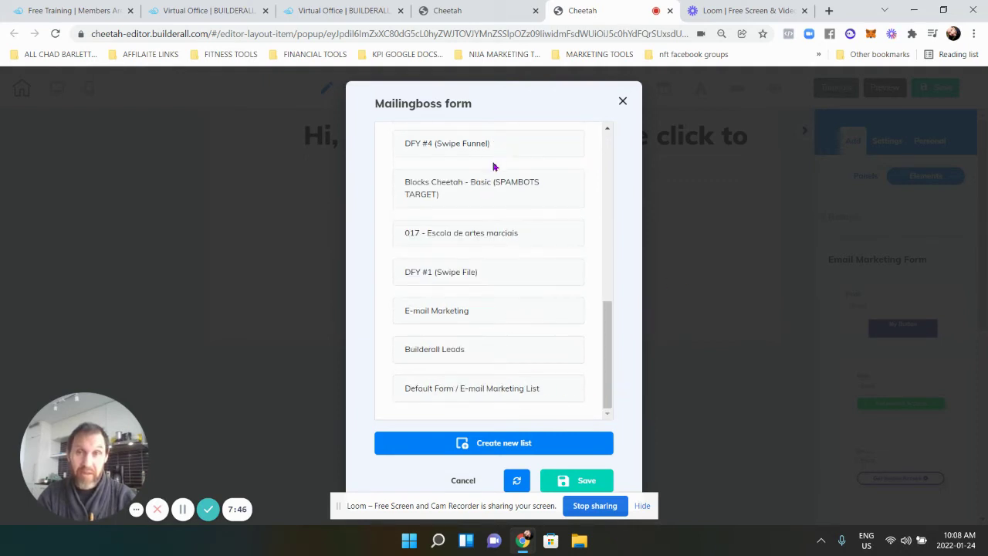
left_click_drag(609, 337, 585, 144)
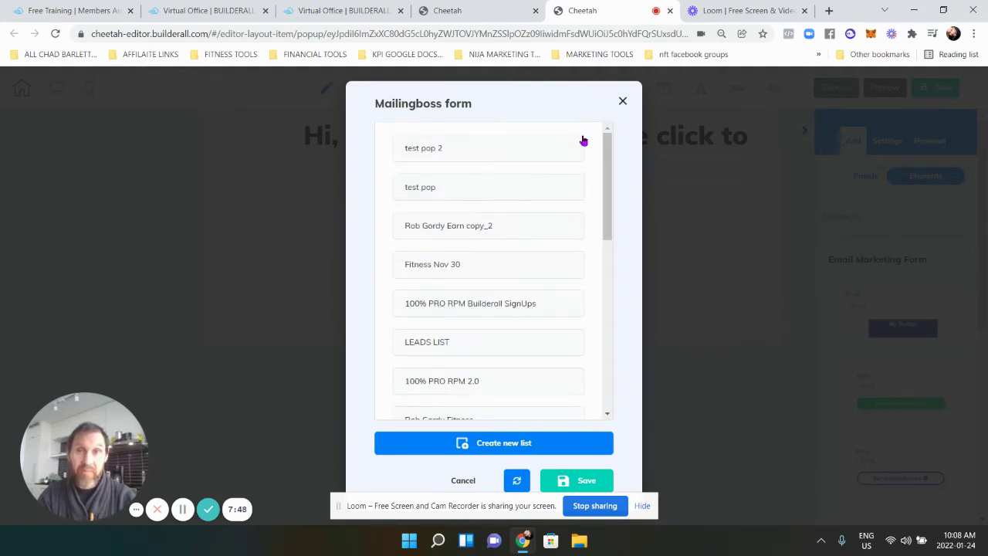
left_click(448, 154)
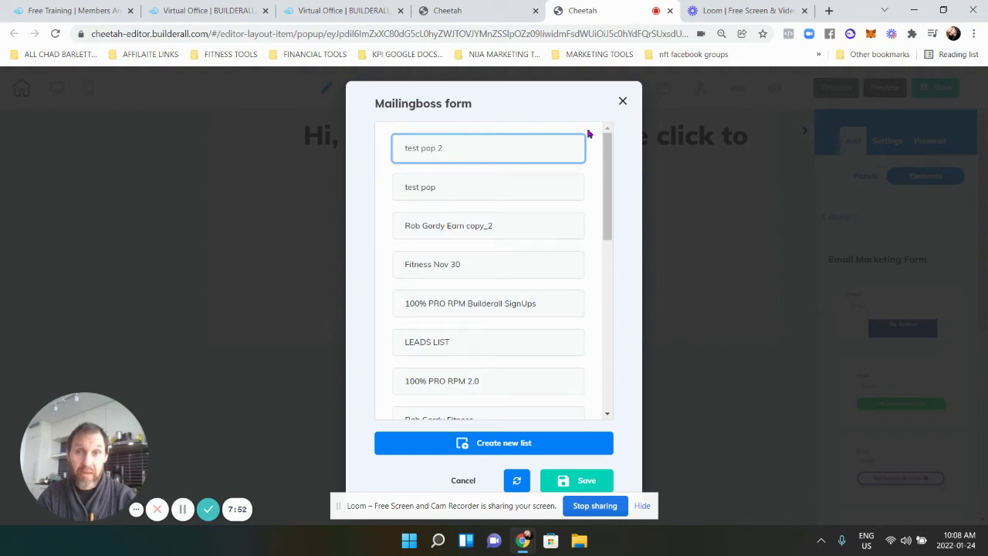
left_click(580, 481)
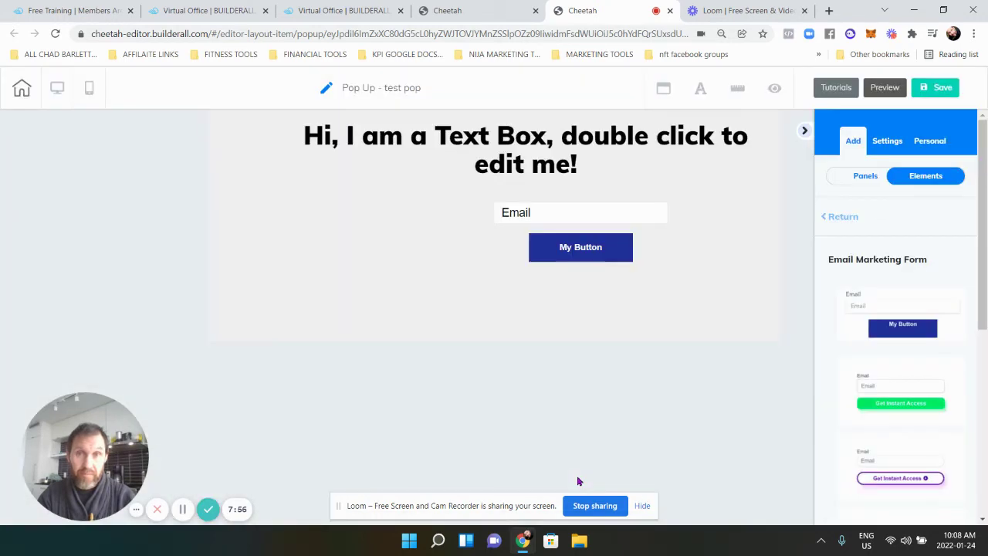
Select the popup's email form on the canvas to show its MailingBoss Form settings
left_click(570, 248)
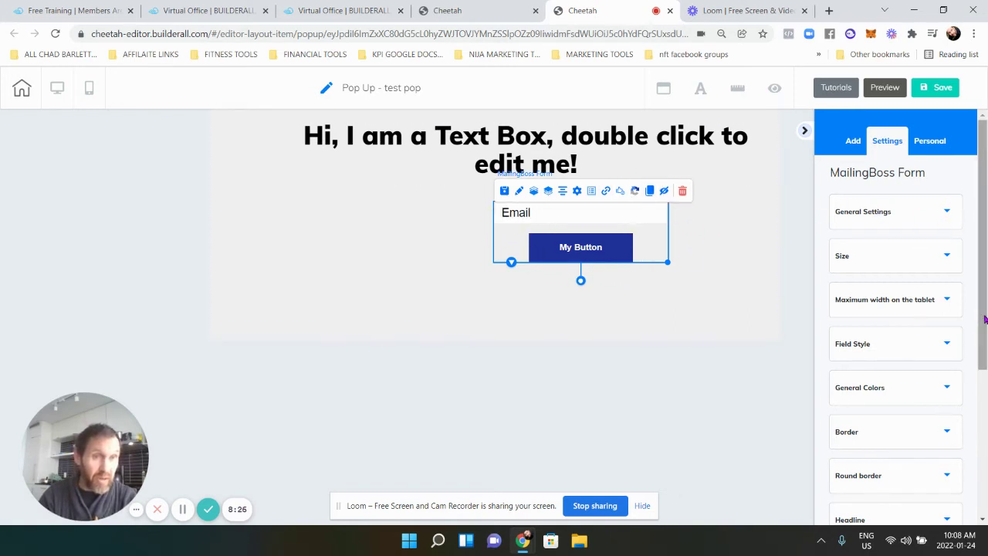
scroll(946, 309, "down", 2)
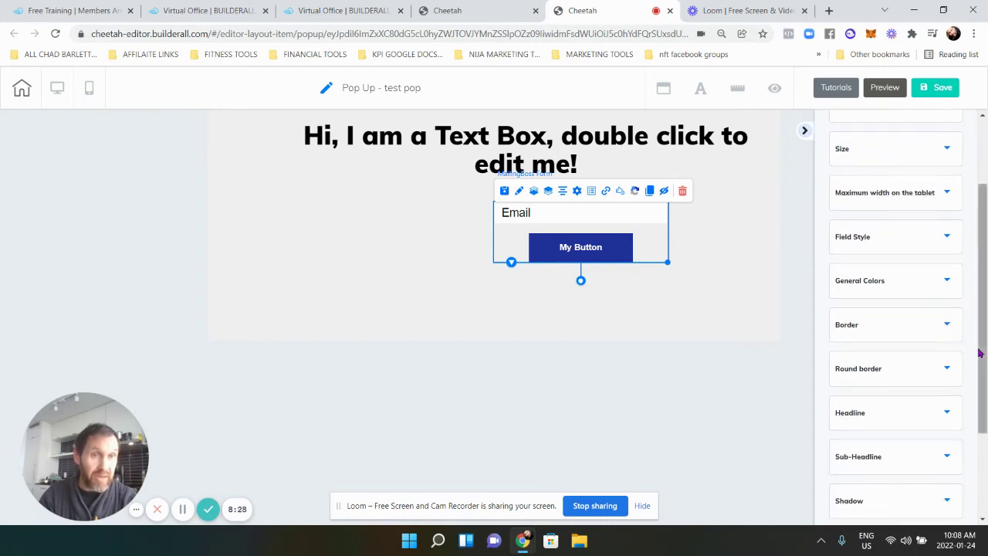
Change the form button's headline text to 'click here'
left_click(904, 418)
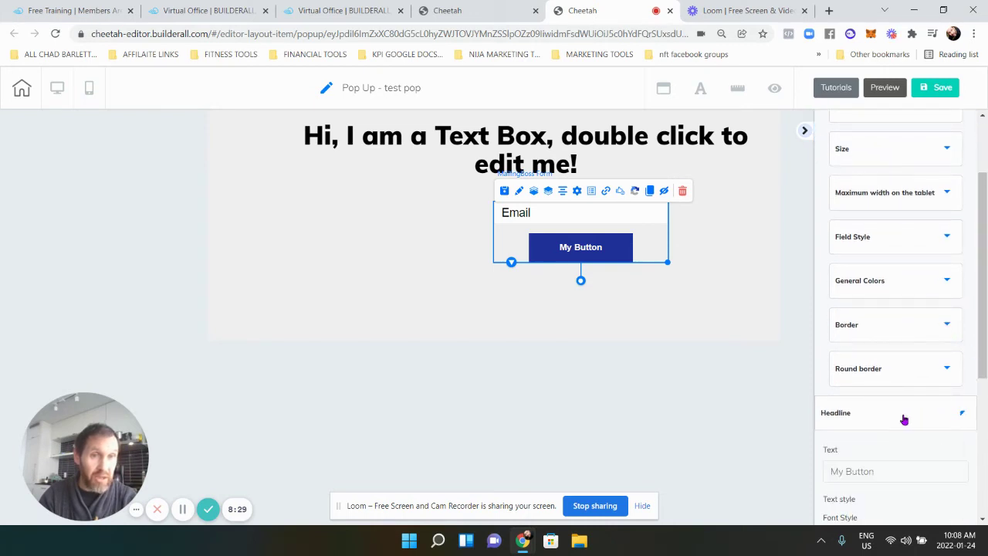
left_click(895, 472)
key("BackSpace")
key("BackSpace")
key("BackSpace")
key("BackSpace")
key("BackSpace")
key("BackSpace")
key("BackSpace")
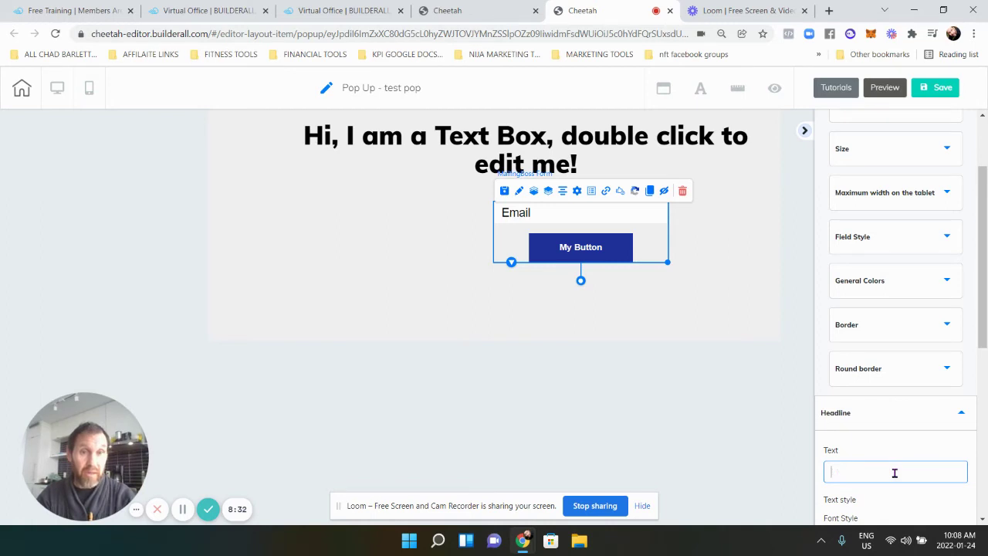
type("click he")
type("ere")
key("BackSpace")
key("BackSpace")
key("BackSpace")
type("ere")
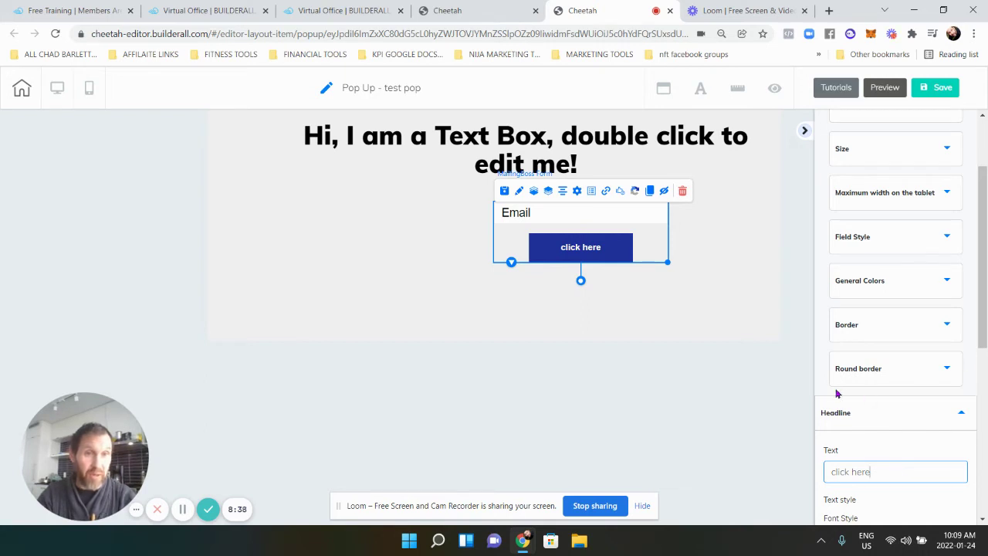
left_click(825, 390)
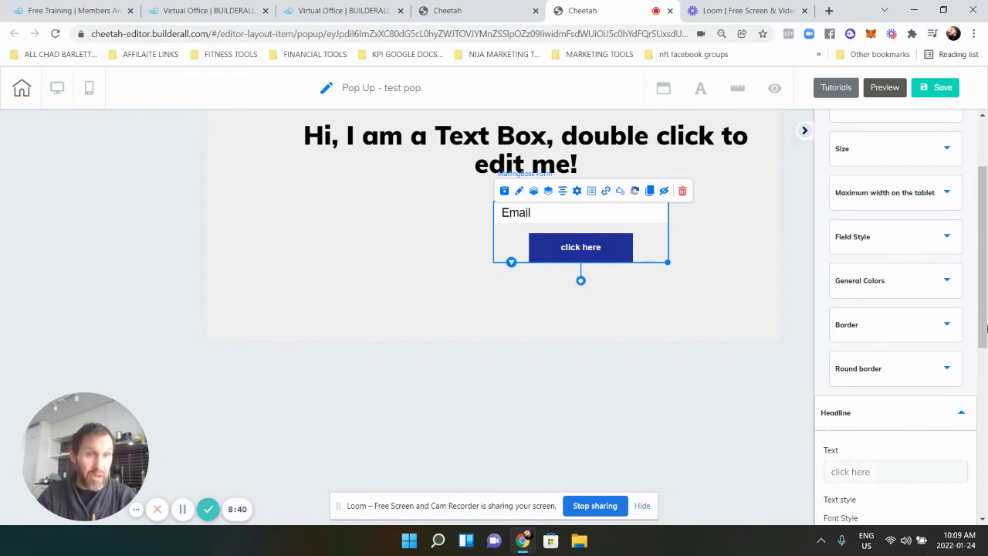
Give the button a bright green 1FFFA5 background color, then deselect the form
left_click(902, 280)
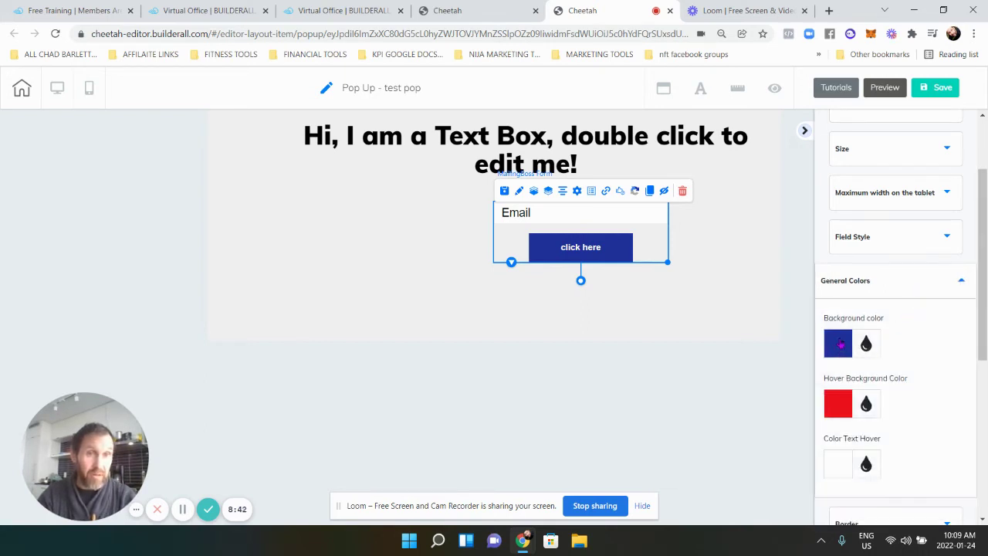
left_click(841, 342)
left_click_drag(870, 419, 938, 446)
left_click(881, 471)
left_click(884, 432)
left_click_drag(909, 403, 932, 323)
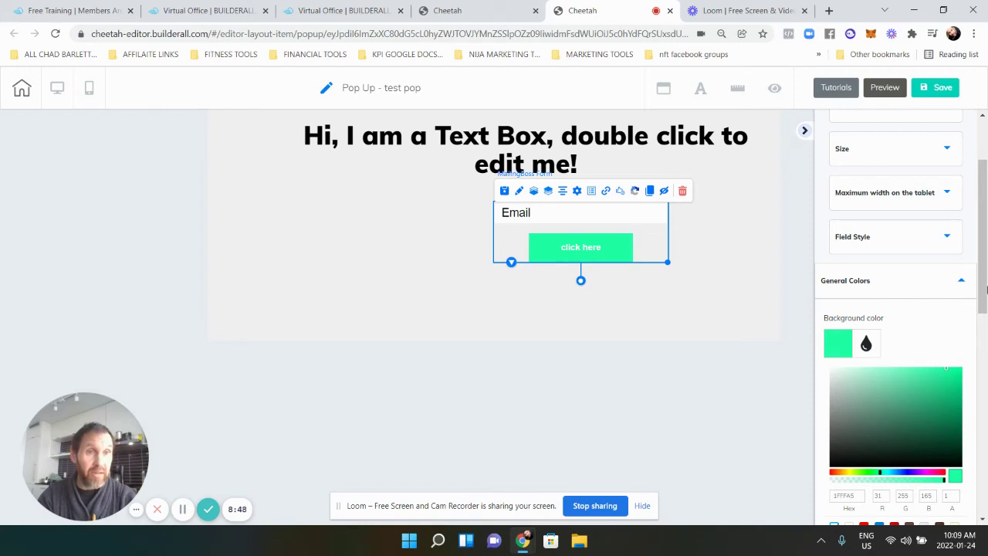
left_click_drag(974, 295, 761, 309)
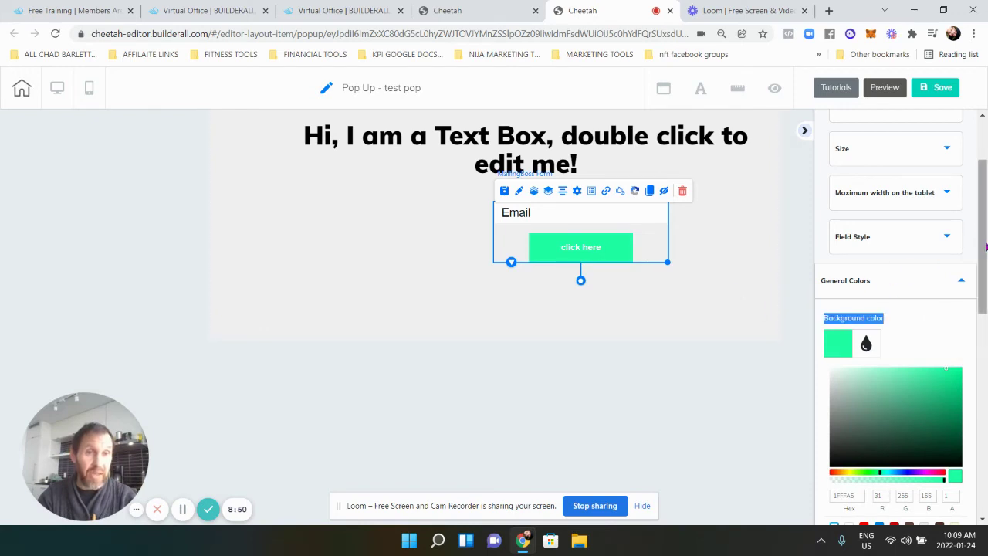
scroll(974, 230, "down", 5)
scroll(975, 230, "up", 8)
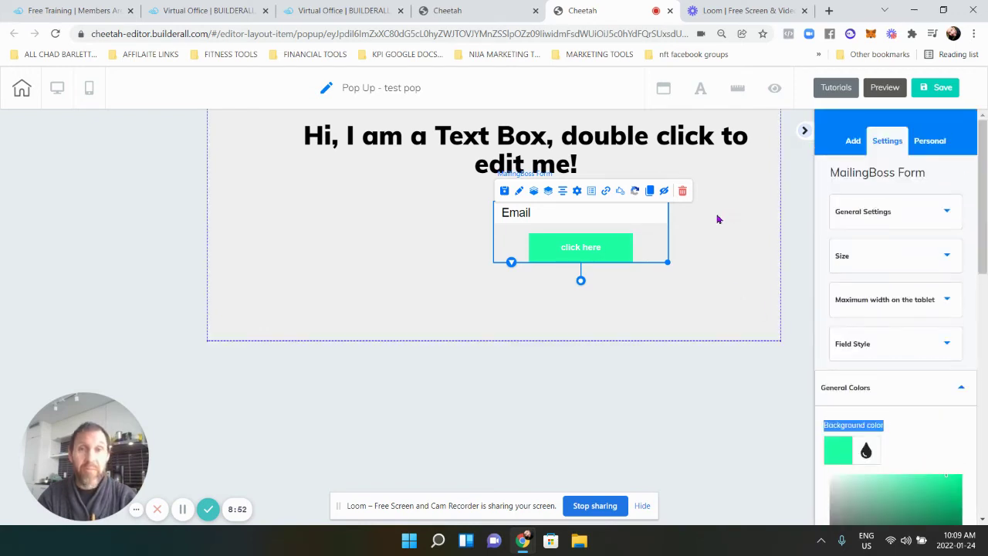
left_click(578, 200)
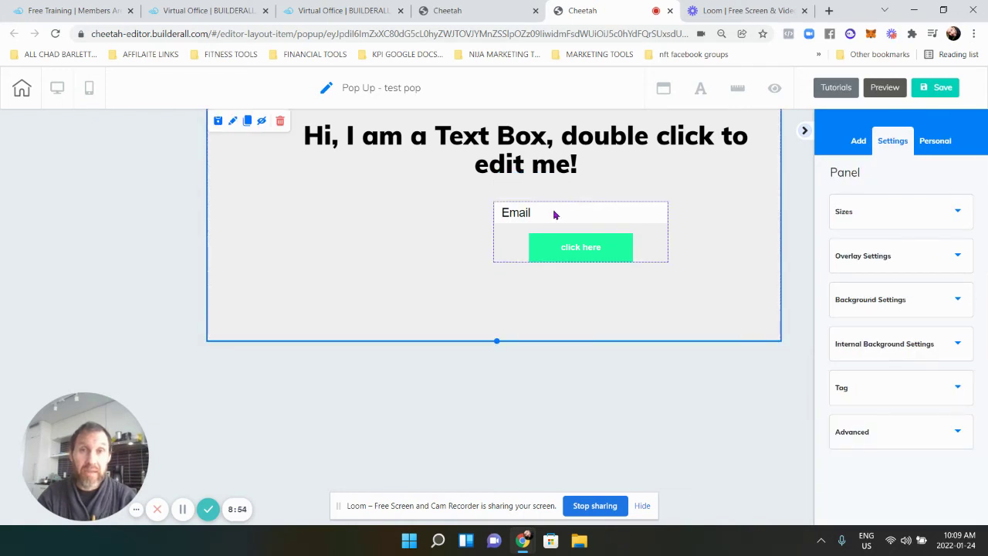
left_click(553, 216)
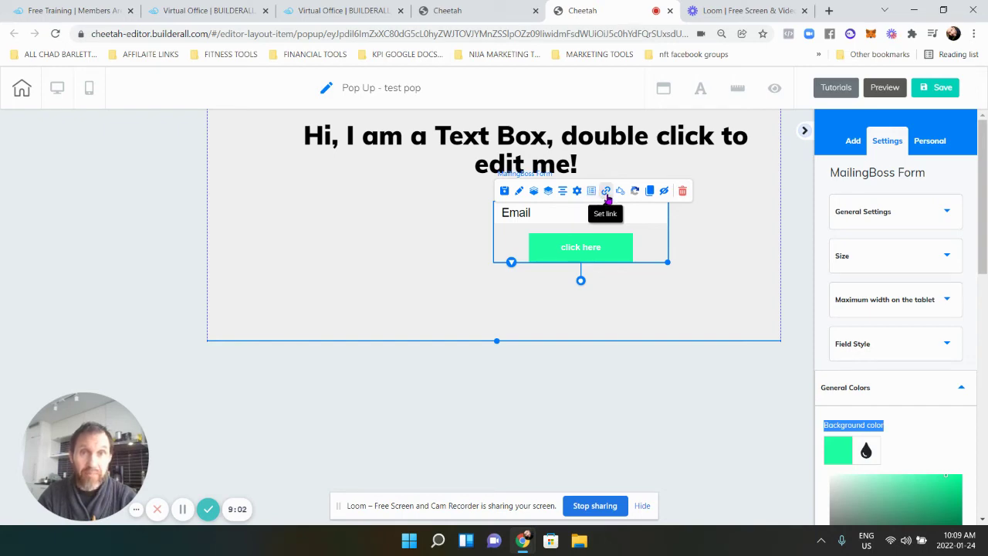
left_click(606, 198)
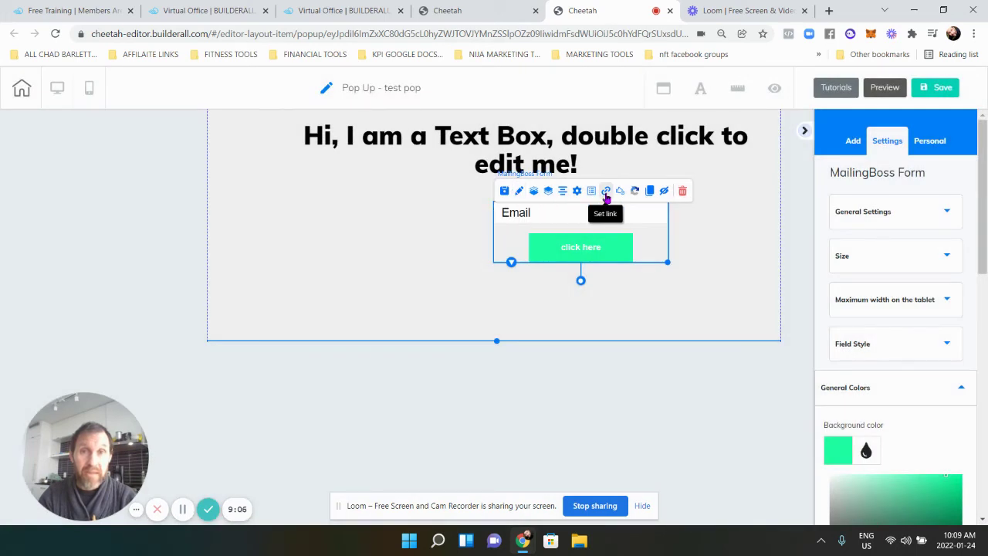
left_click(606, 197)
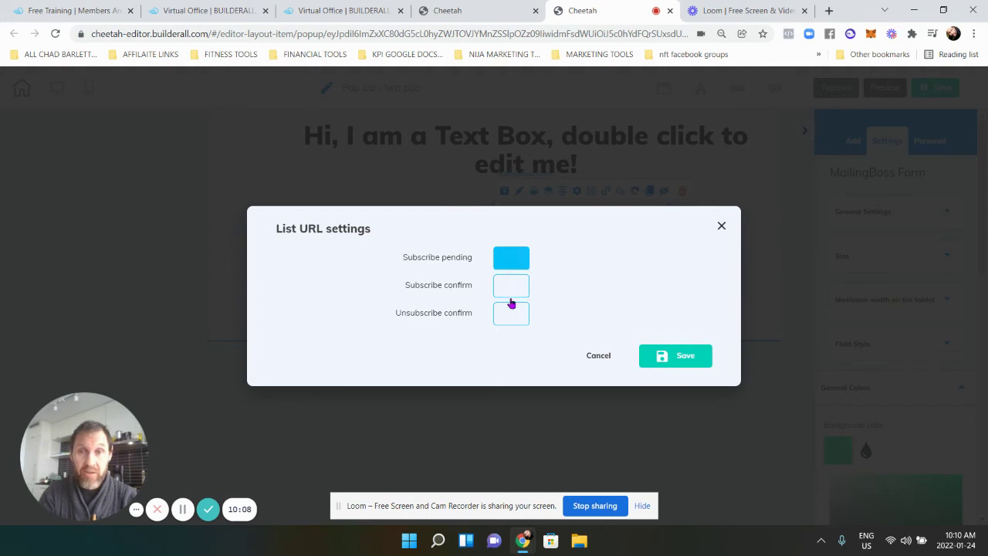
left_click(512, 261)
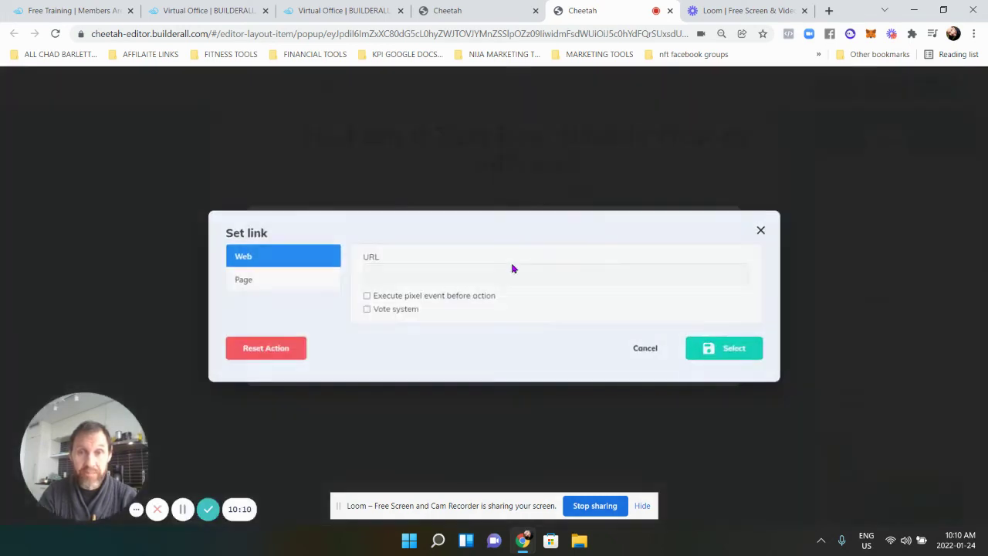
left_click(435, 253)
key("ctrl+a")
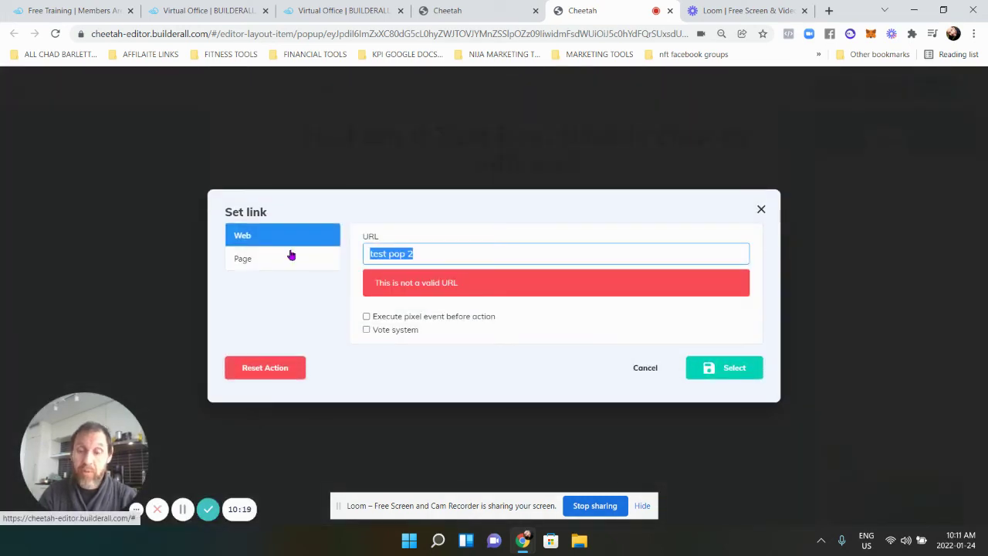
type("https://eb4.biz/f4d95a8e")
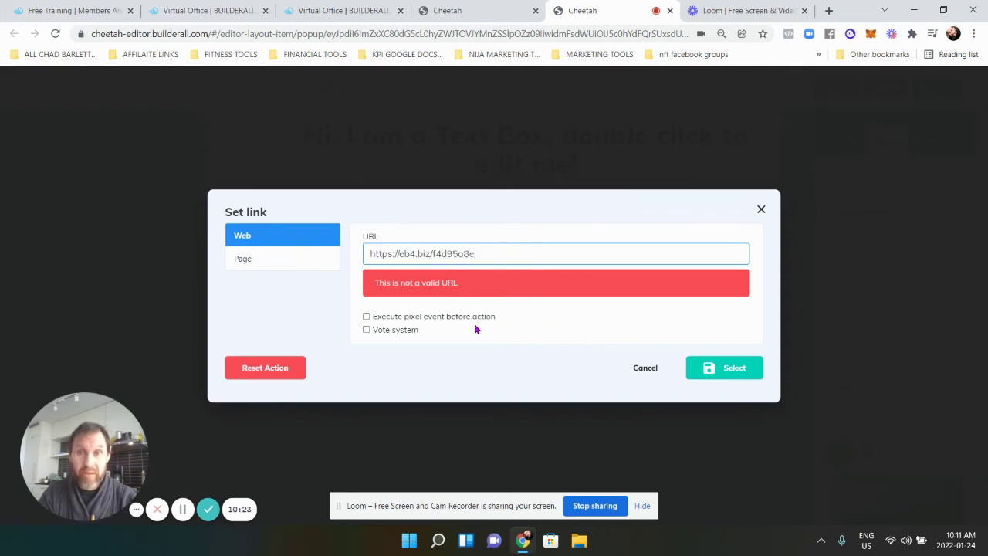
left_click(740, 375)
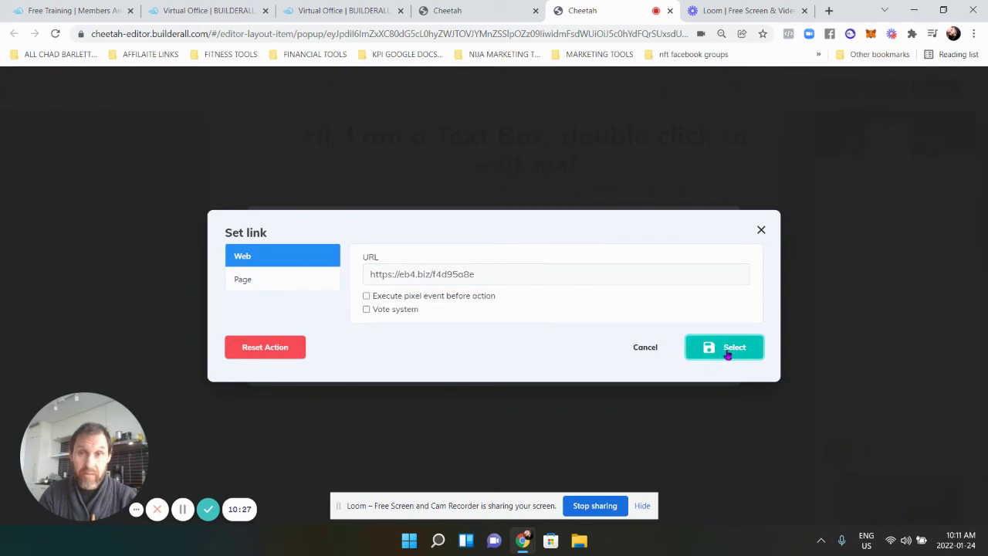
left_click(728, 354)
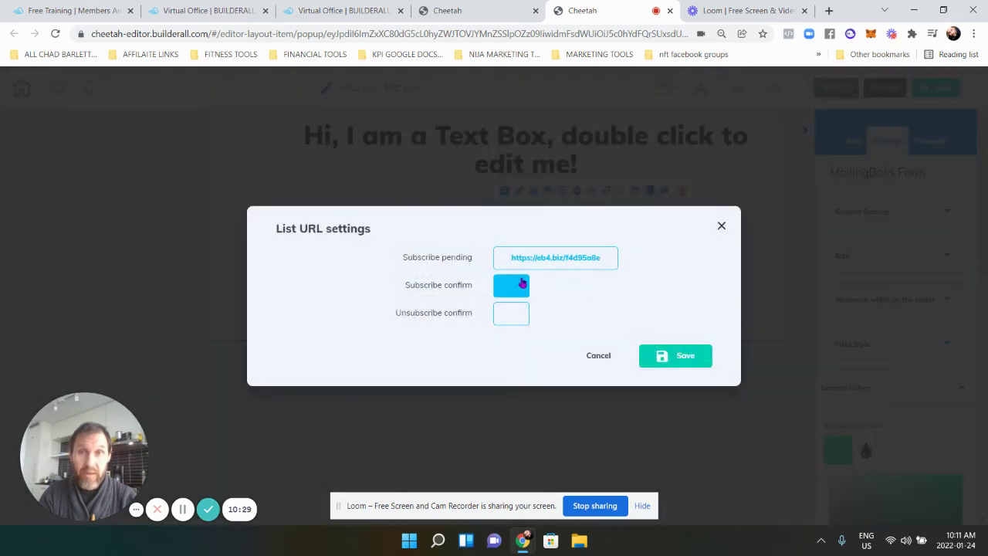
Point Subscribe confirm and Unsubscribe confirm to the same URL and save
left_click(512, 285)
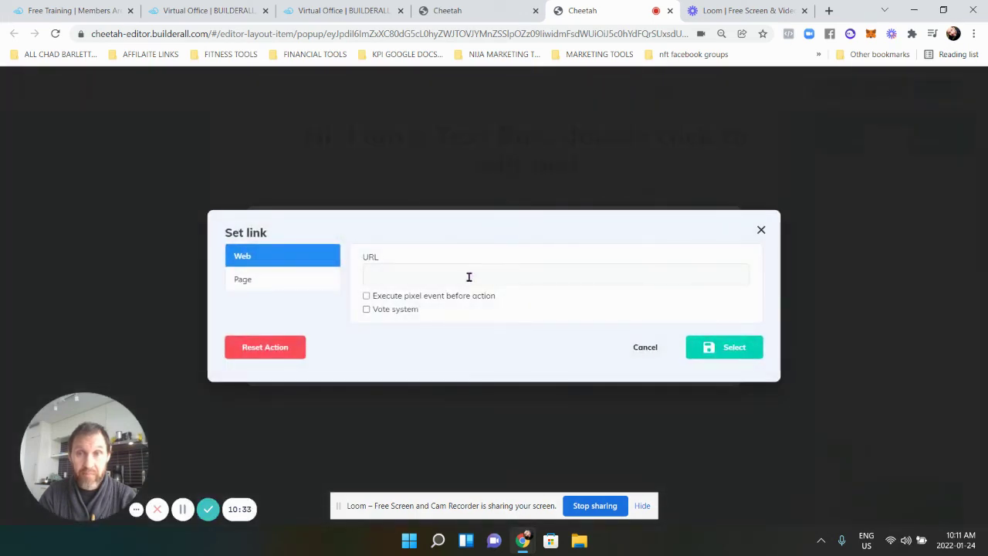
left_click(469, 273)
type("https://eb4.biz/f4d95a8e")
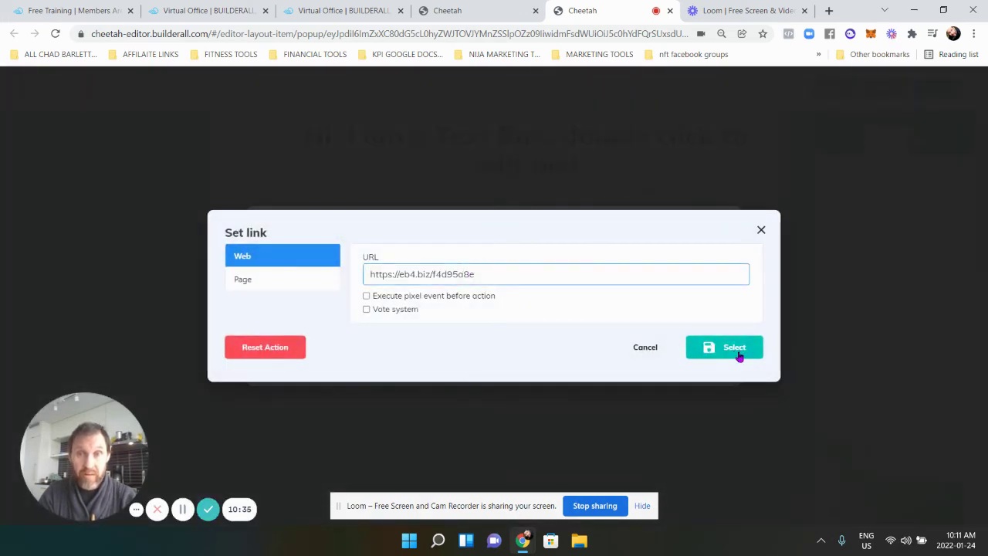
left_click(739, 349)
left_click(514, 313)
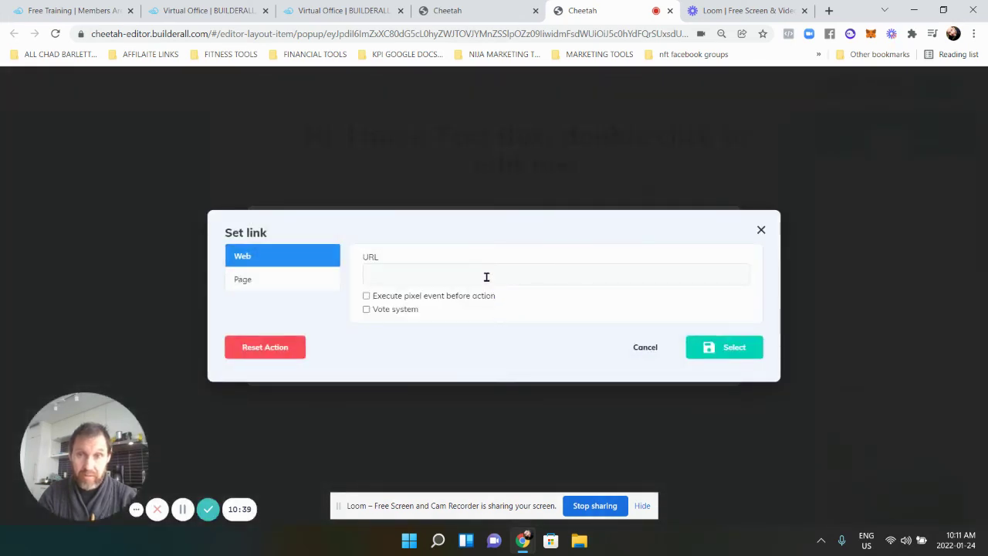
left_click(487, 276)
type("https://eb4.biz/f4d95a8e")
left_click(728, 347)
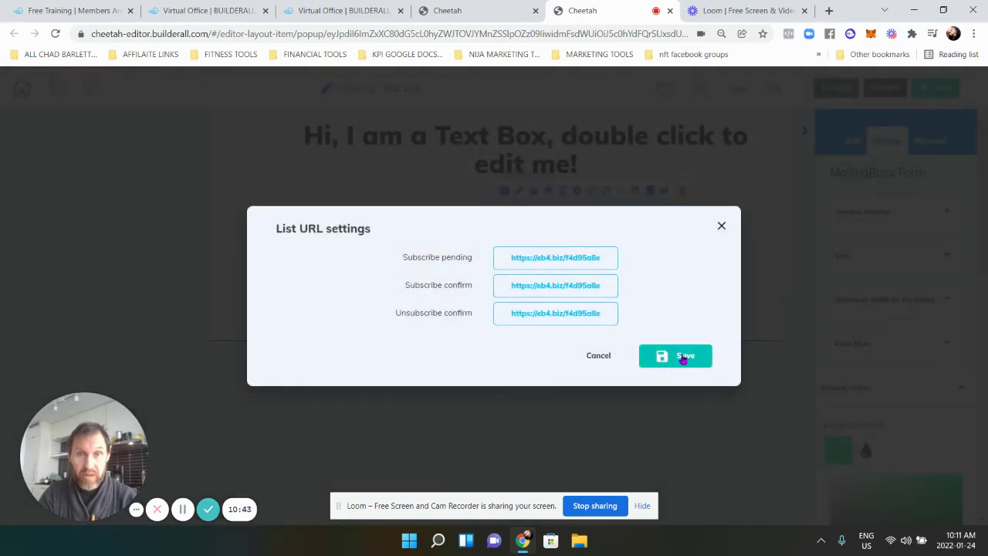
left_click(684, 356)
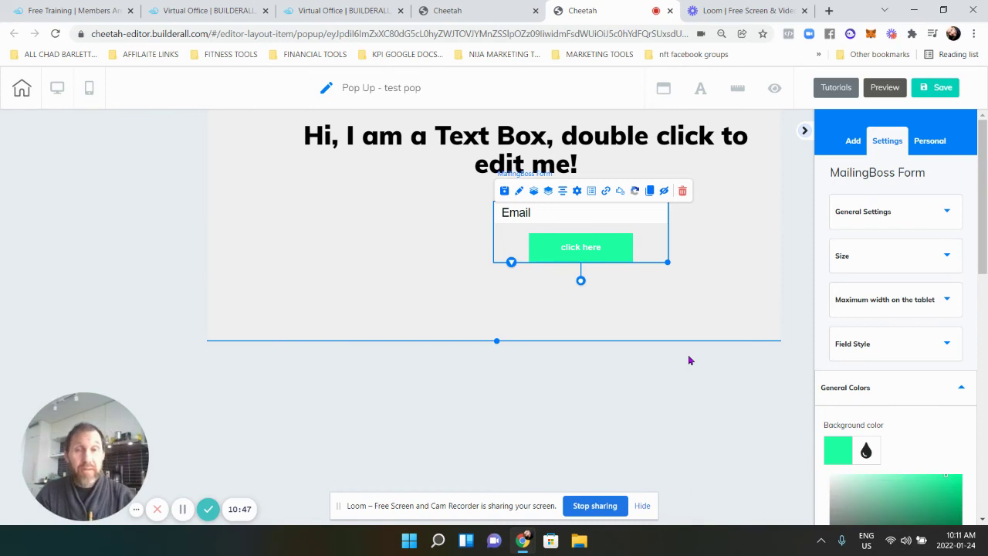
left_click(576, 198)
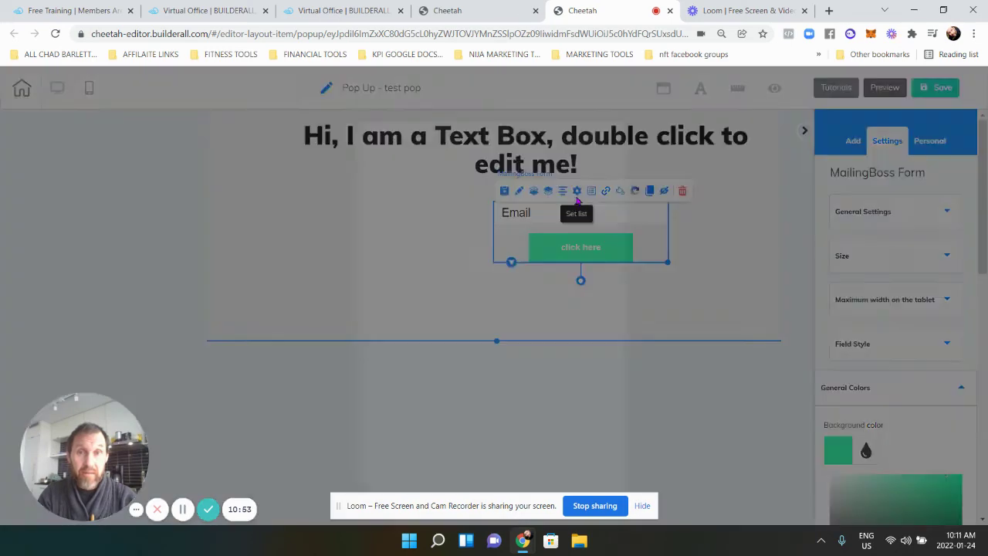
left_click(505, 154)
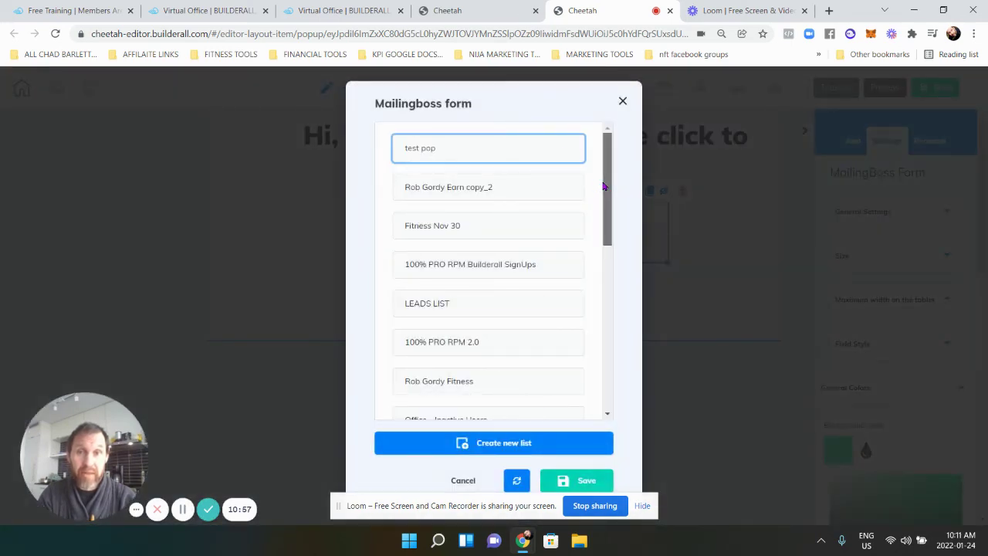
left_click(623, 101)
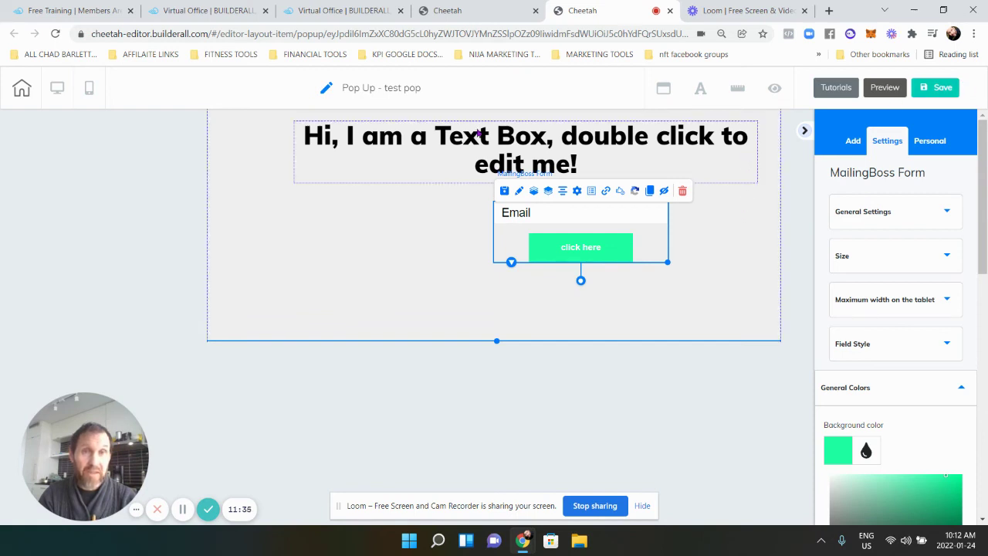
Save the popup, leave the editor, and republish the site
left_click(944, 89)
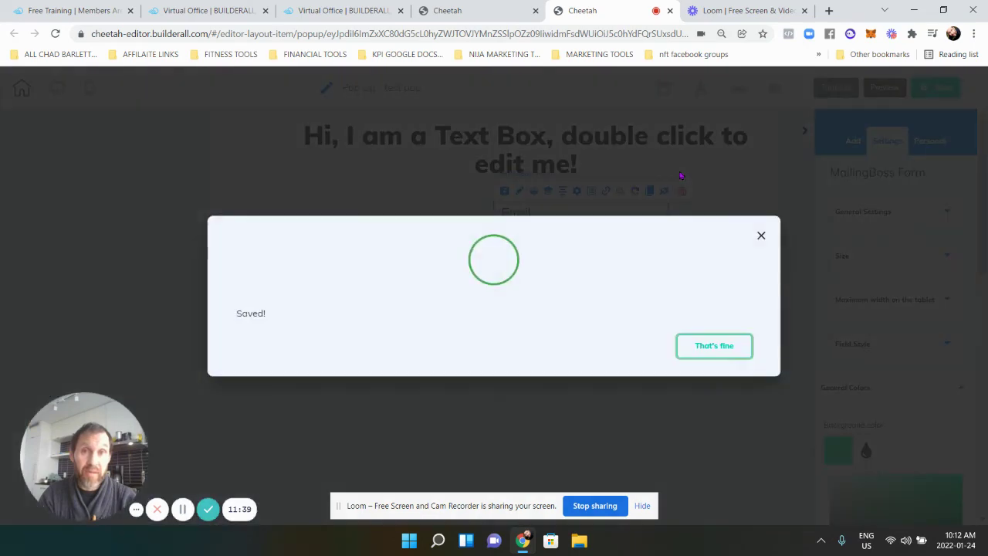
left_click(728, 351)
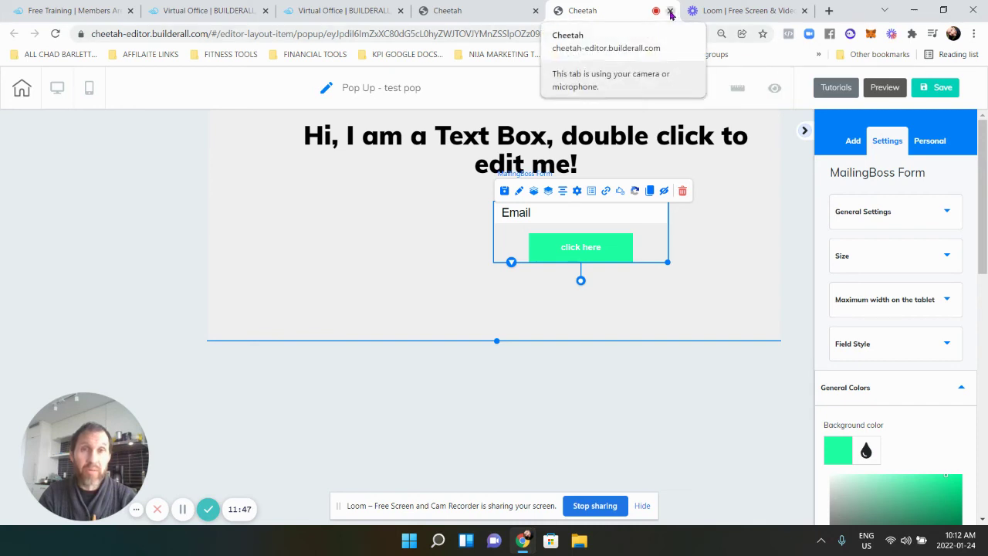
left_click(670, 11)
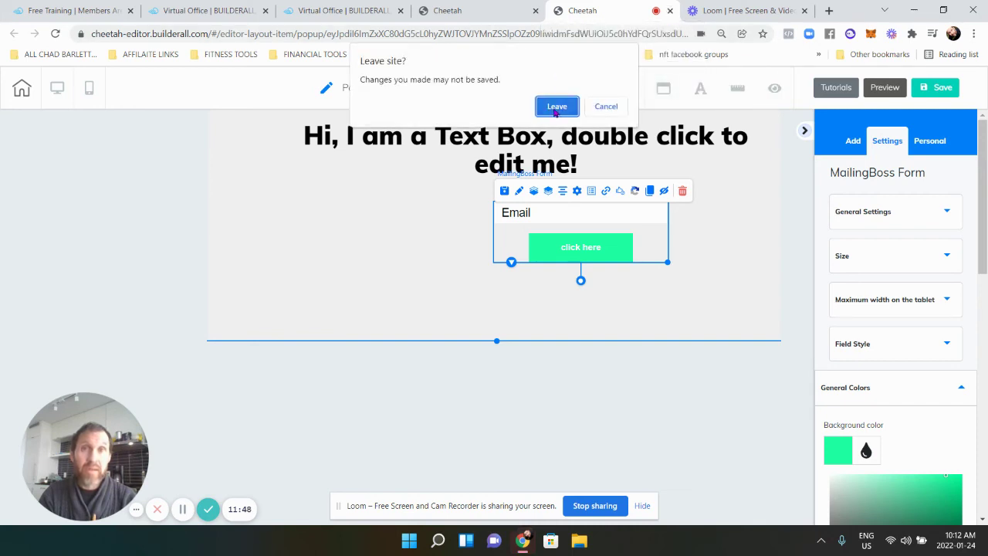
left_click(557, 106)
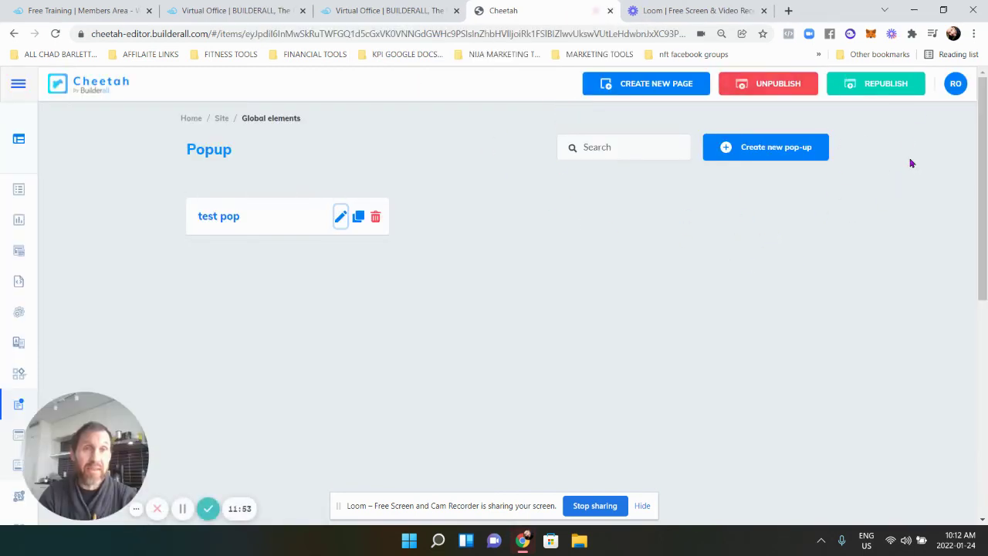
left_click(882, 92)
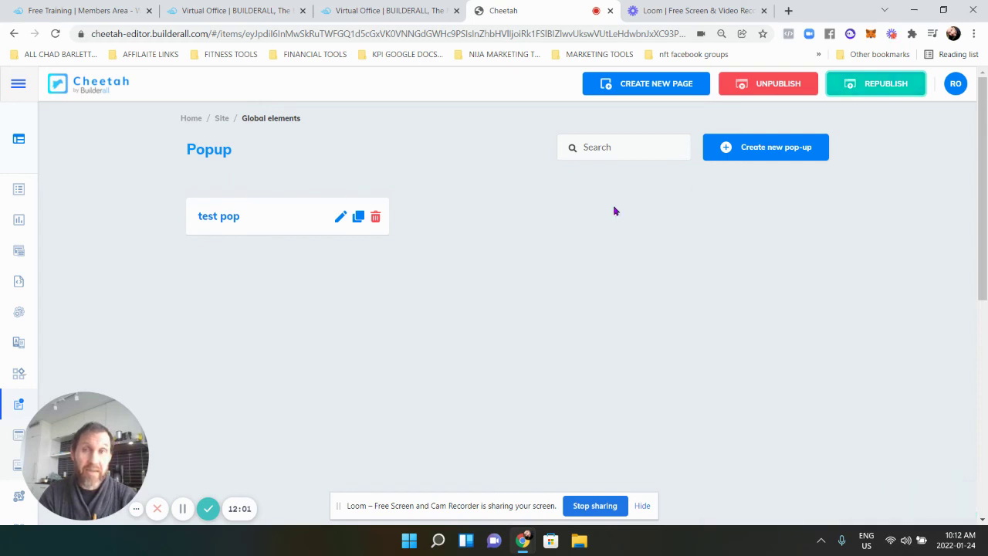
Open the live TEST POP website from the Home site list
left_click(191, 119)
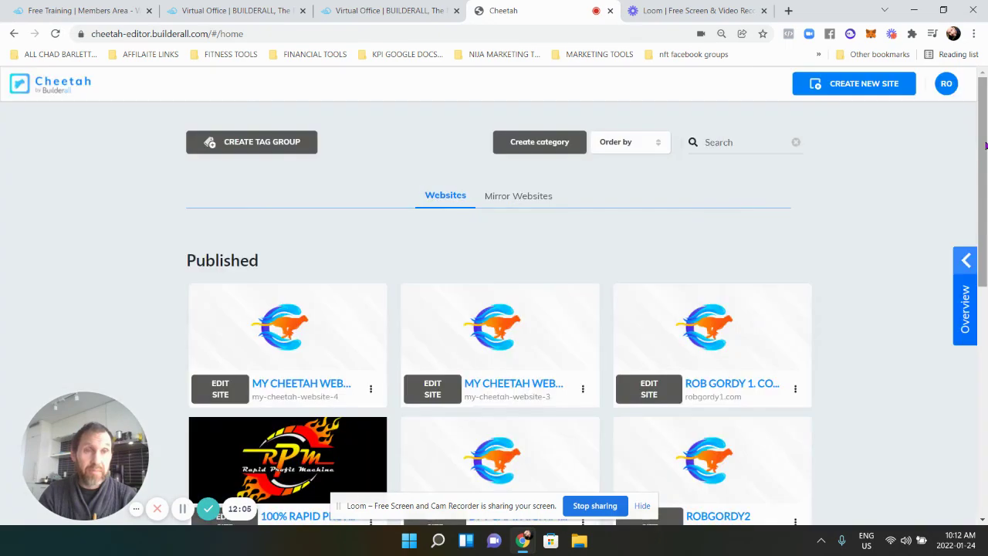
left_click_drag(985, 145, 985, 296)
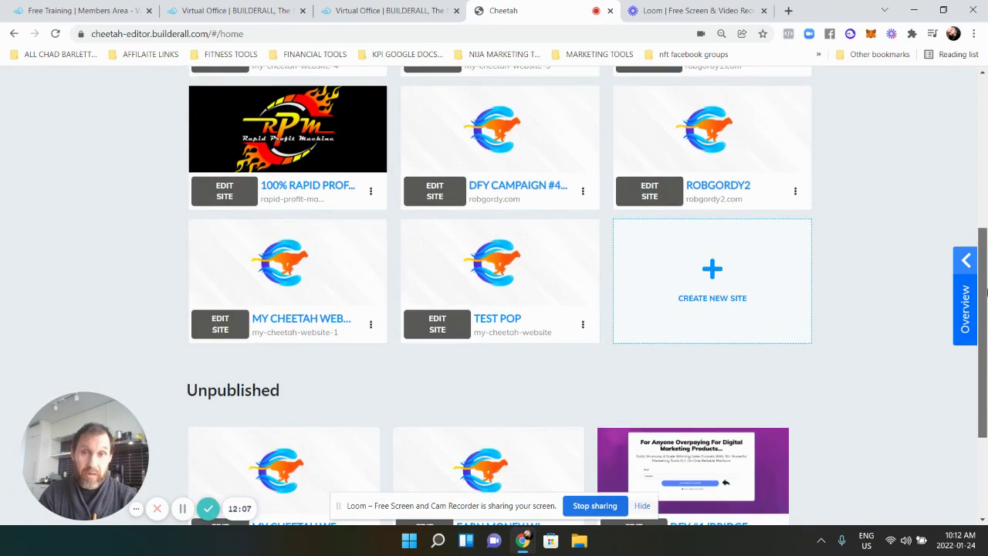
left_click(584, 327)
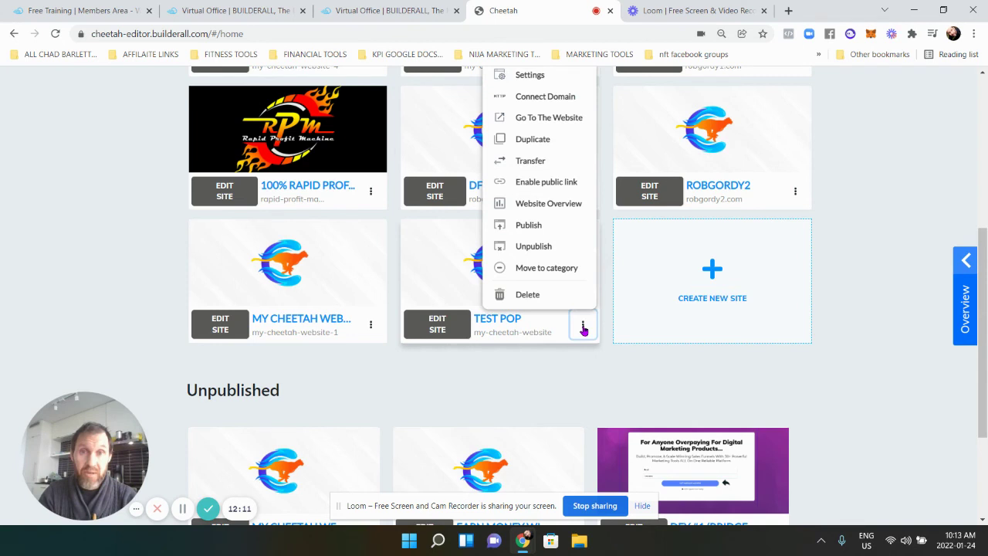
left_click(532, 119)
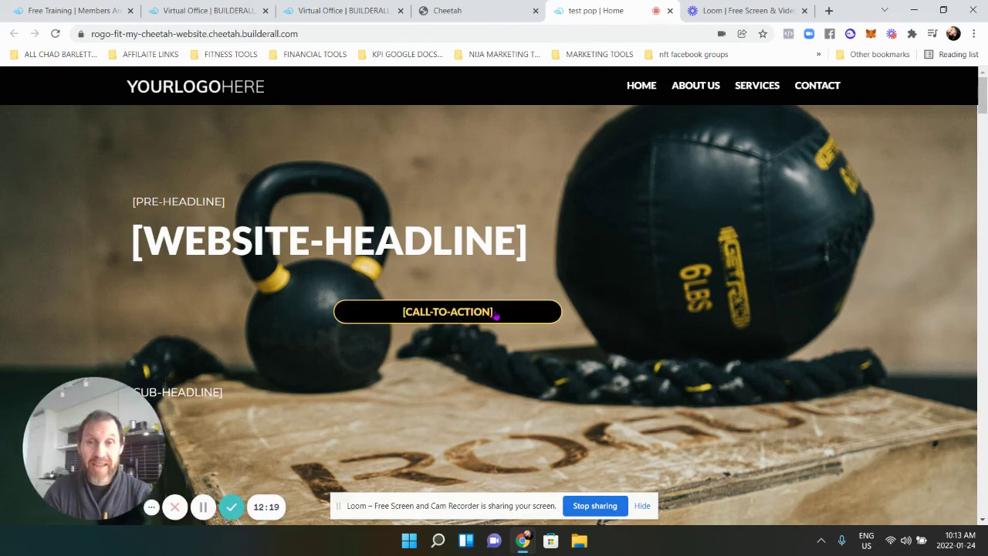
Submit a test address in the popup, see it rejected as blacklisted, and go back
left_click(475, 312)
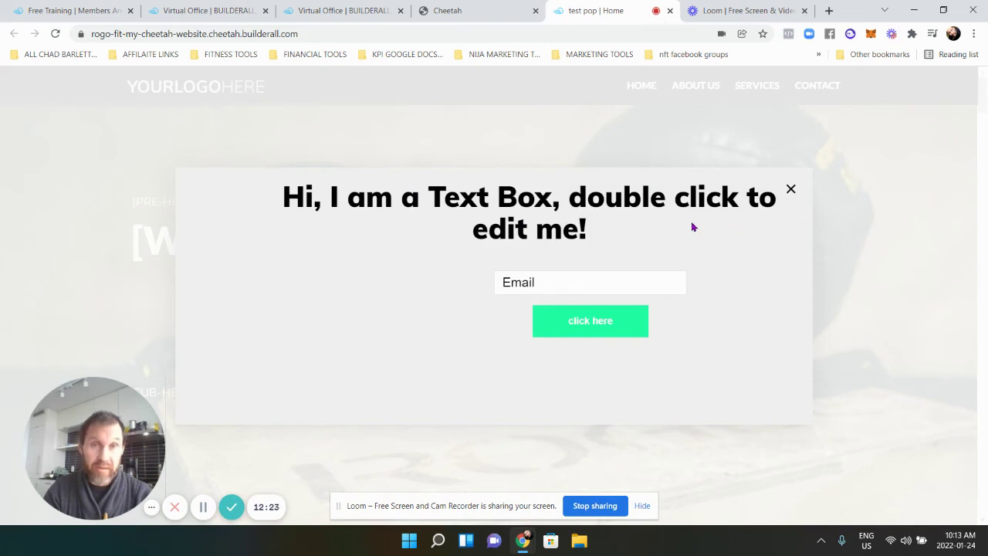
left_click(565, 281)
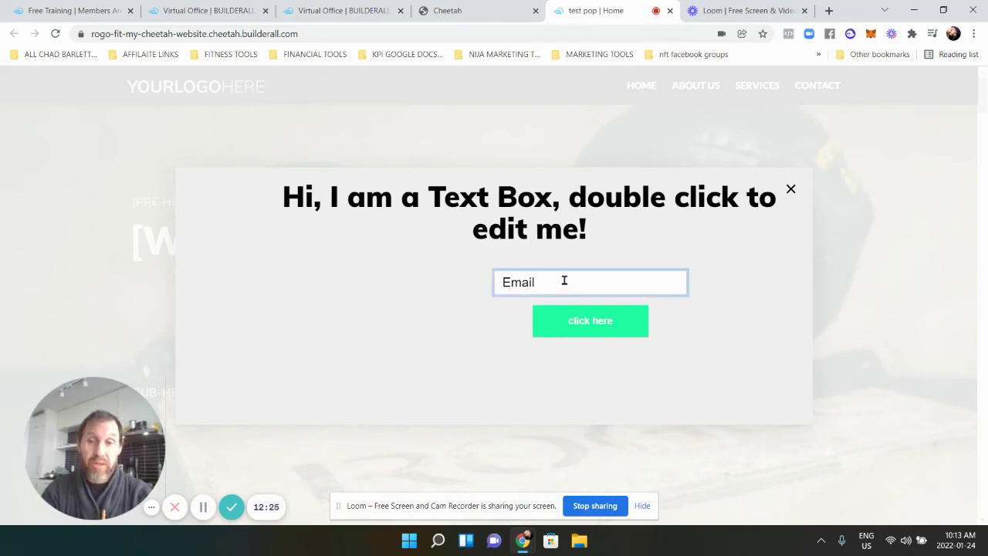
type("test@gmil.com")
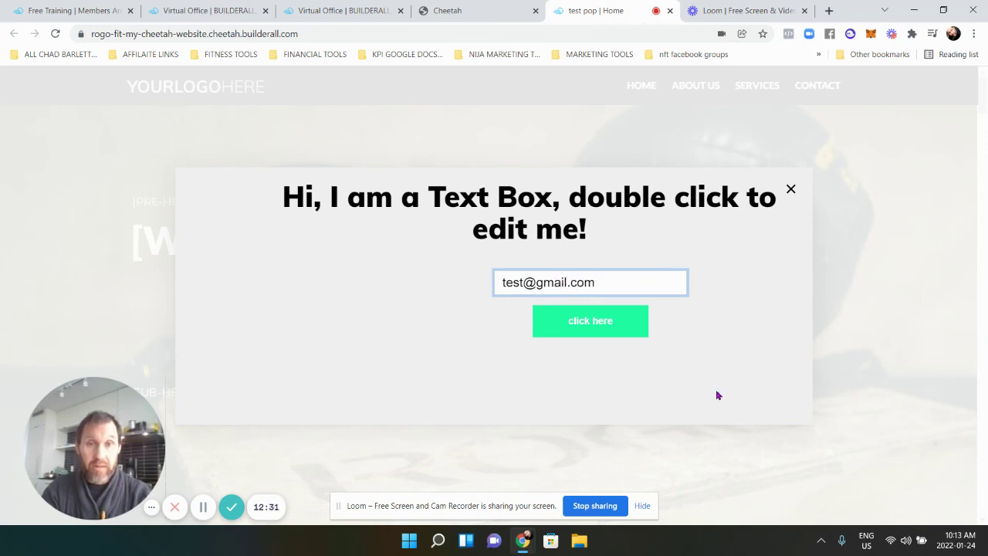
left_click(609, 325)
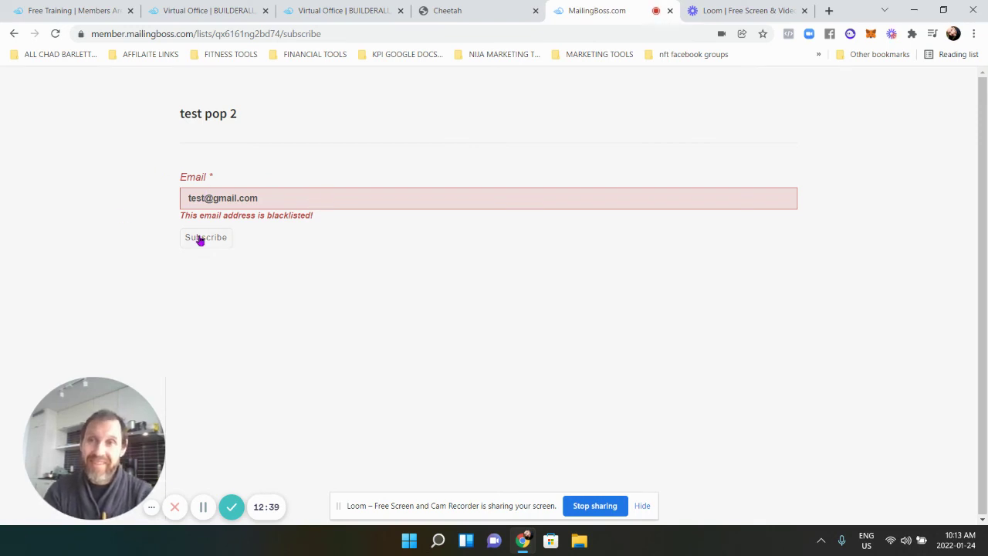
left_click(11, 36)
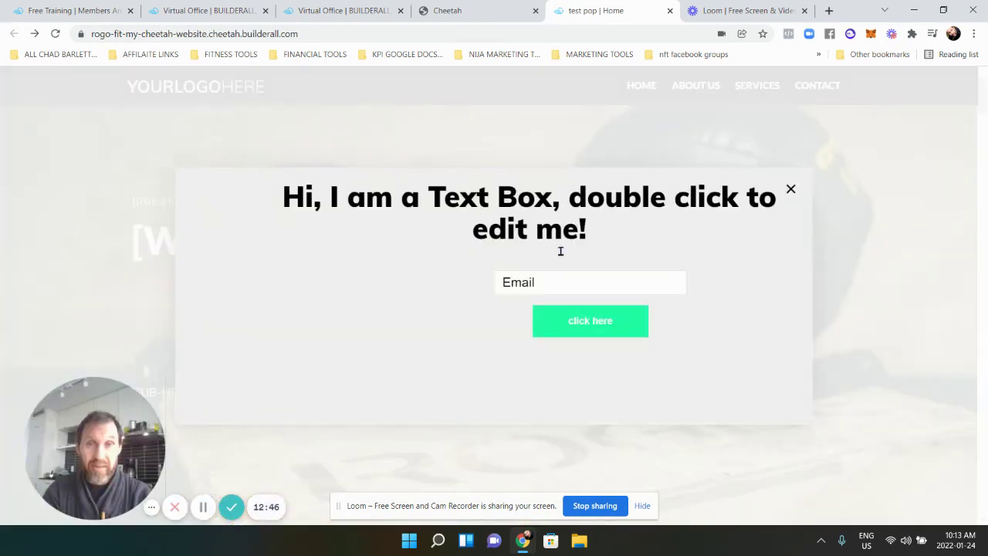
Enter a real e-mail address in the popup's Email field
left_click(559, 283)
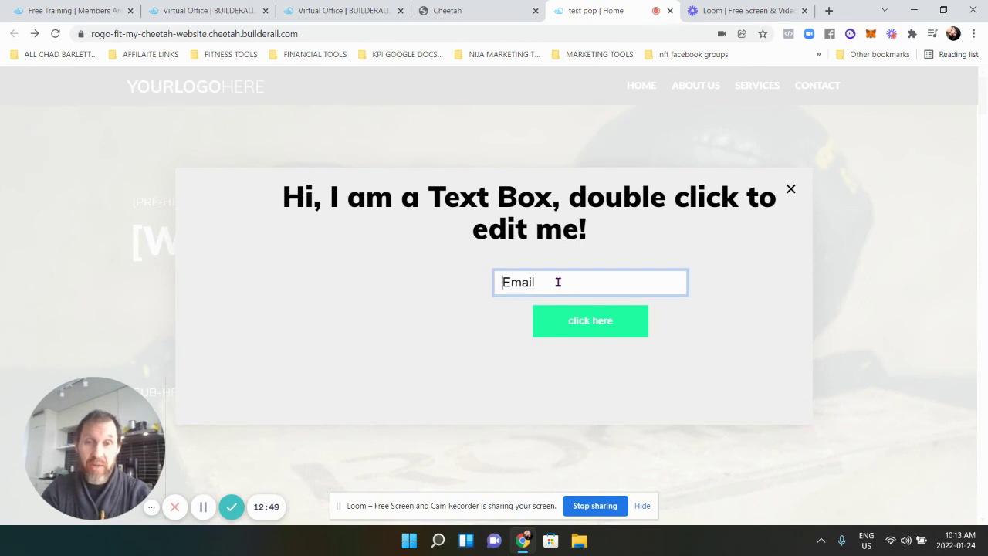
key("BackSpace")
key("BackSpace")
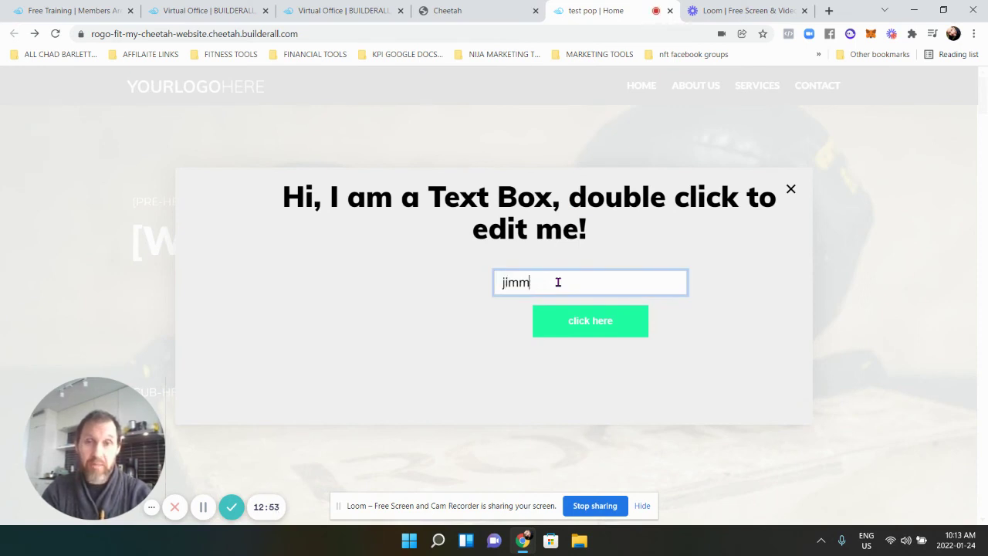
key("BackSpace")
key("BackSpace")
key("BackSpace")
key("BackSpace")
key("BackSpace")
key("BackSpace")
key("BackSpace")
key("BackSpace")
key("BackSpace")
key("BackSpace")
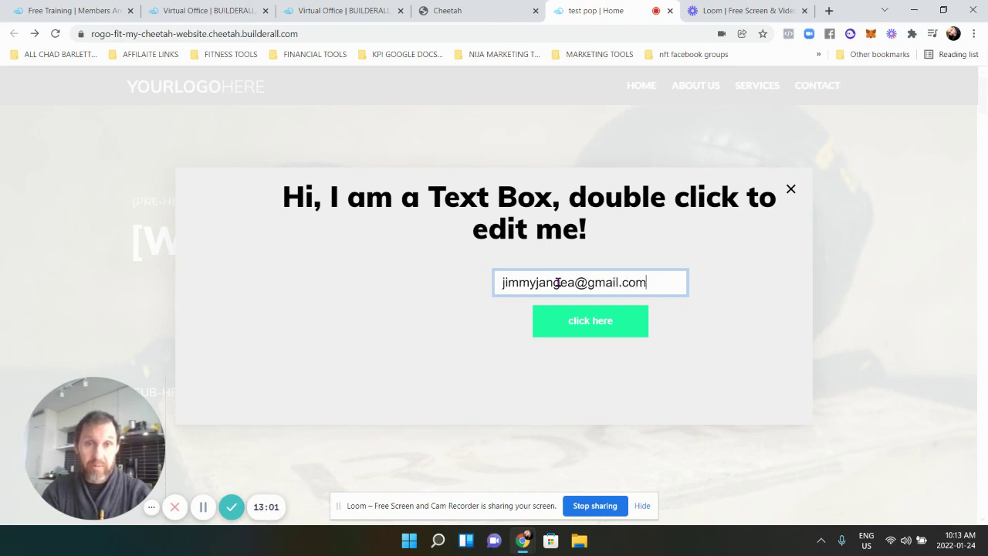
Submit the address, then start and pause the Java Burn video
left_click(587, 320)
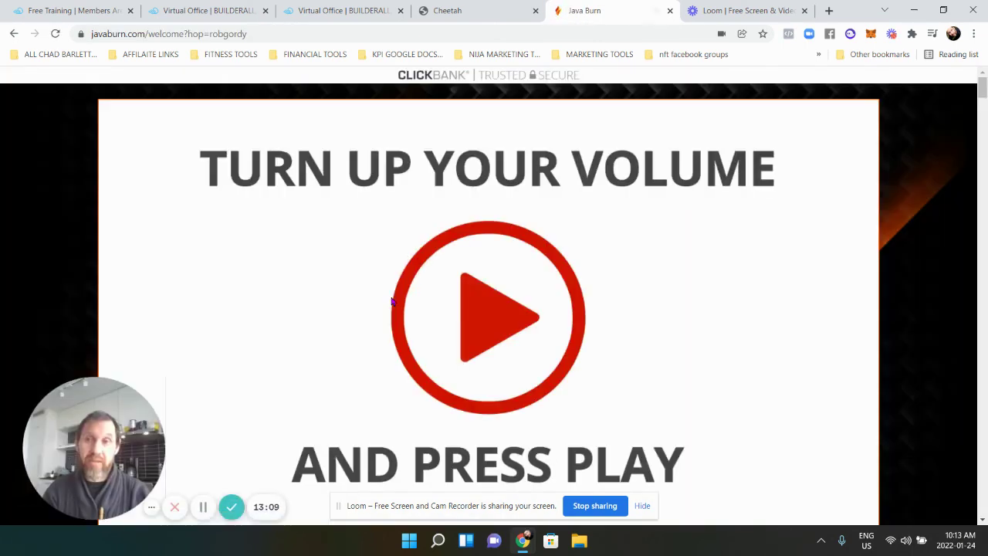
left_click(477, 314)
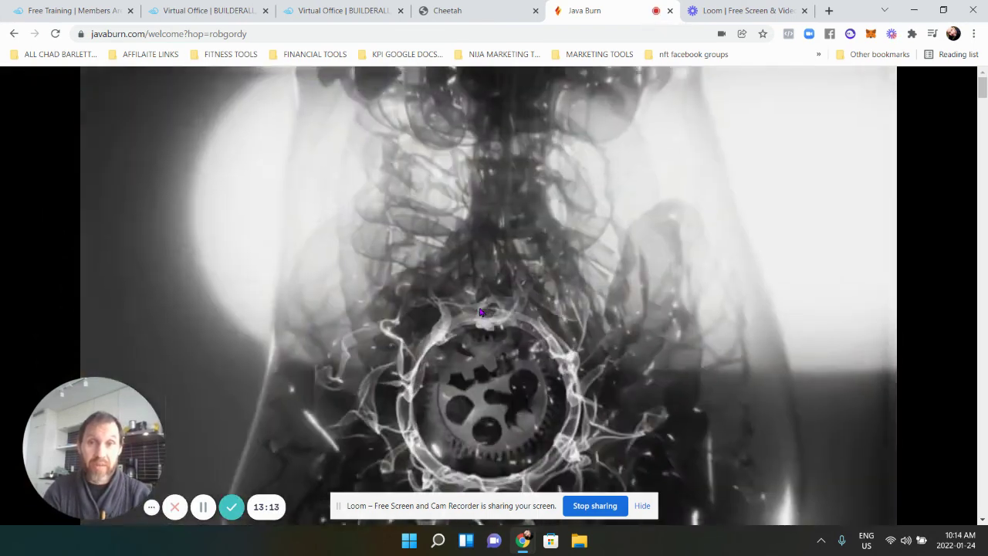
left_click(480, 312)
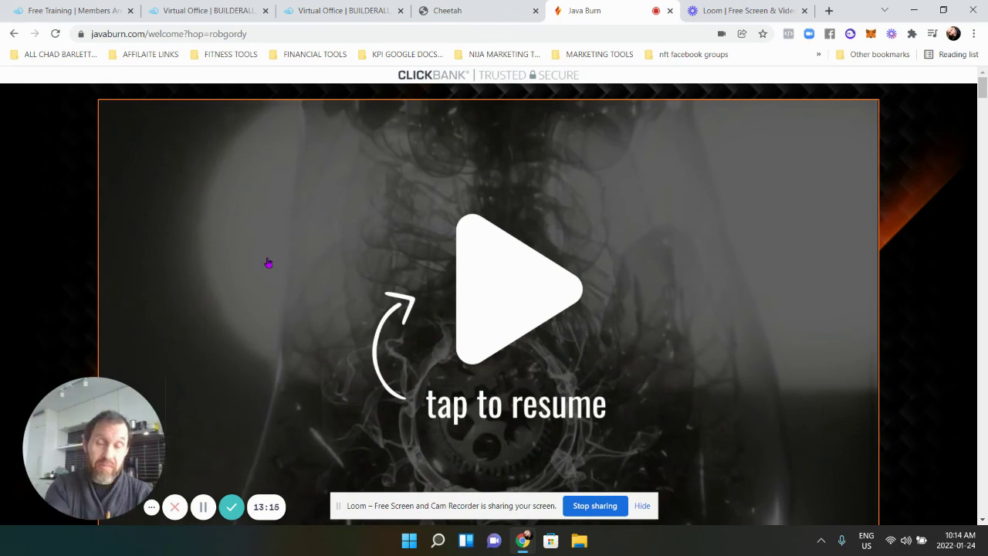